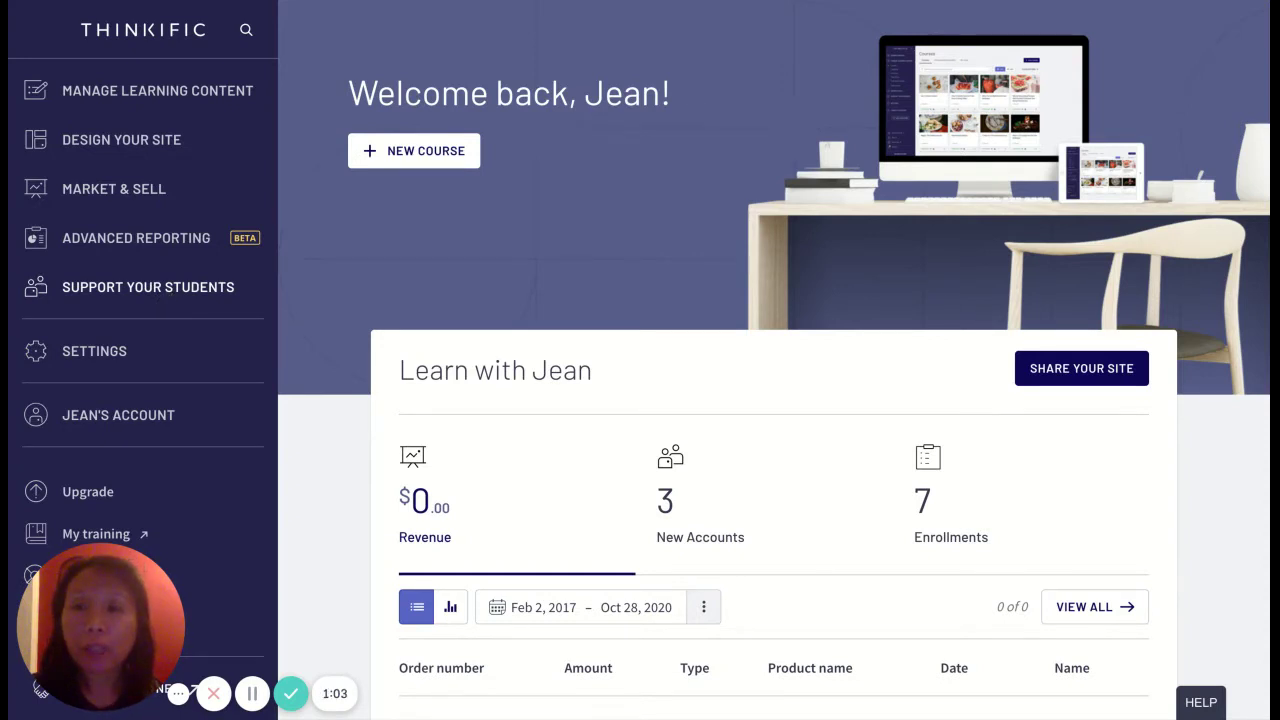
Open the notification settings for supporting students.
{"action": "left_click", "coordinate": [148, 287]}
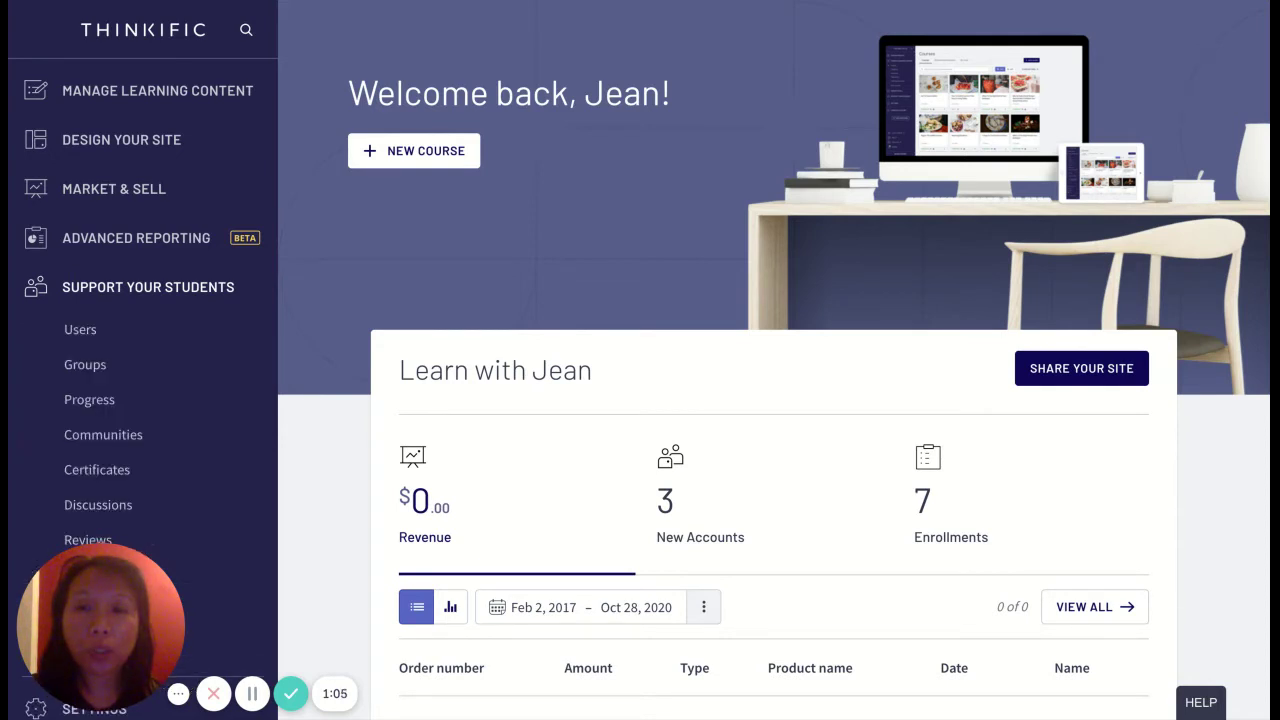
{"action": "scroll", "coordinate": [188, 374], "scroll_direction": "down", "scroll_amount": 1}
{"action": "scroll", "coordinate": [180, 372], "scroll_direction": "down", "scroll_amount": 3}
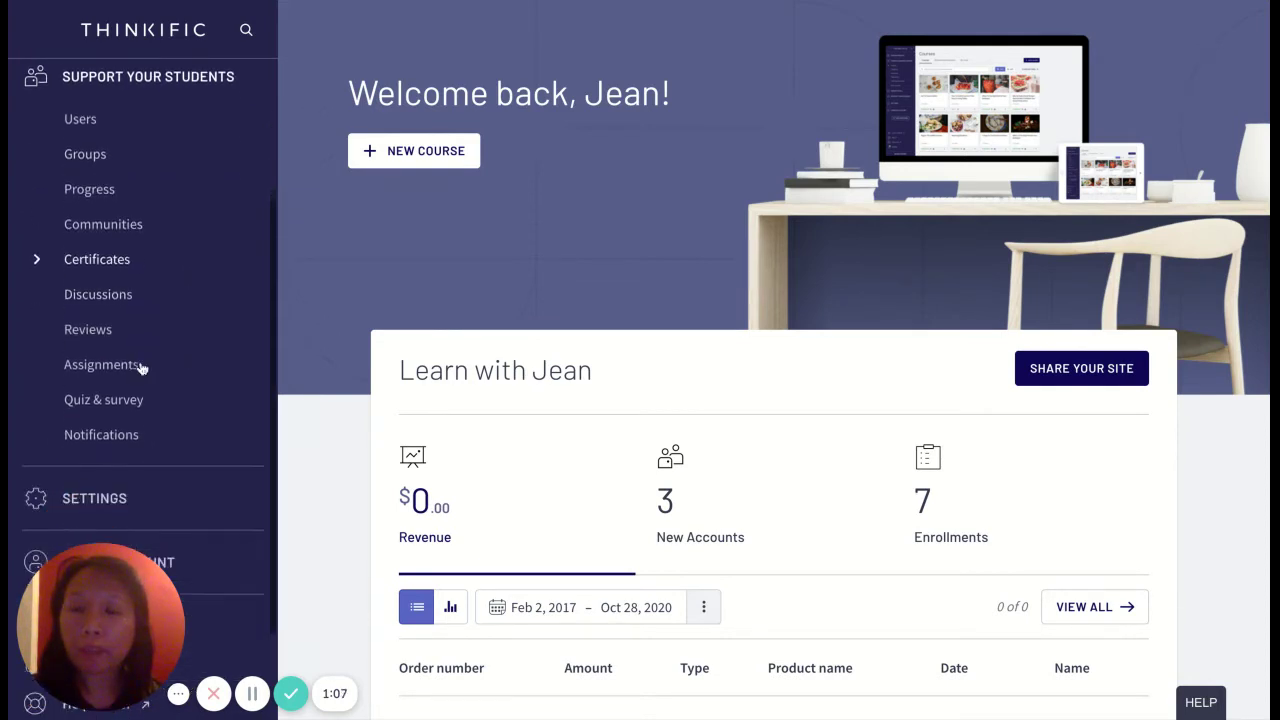
{"action": "left_click", "coordinate": [101, 430]}
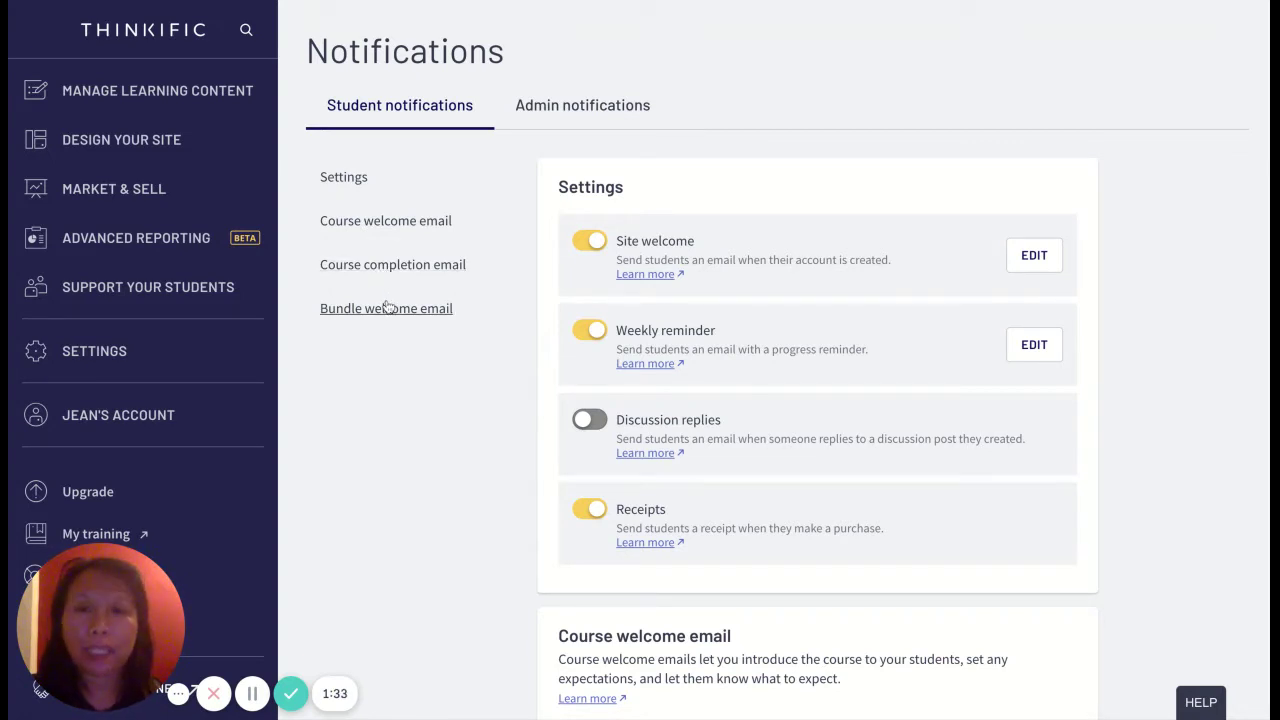
Review the general student notification settings for site welcome, weekly reminder, discussion replies and receipts.
{"action": "scroll", "coordinate": [754, 400], "scroll_direction": "down", "scroll_amount": 1}
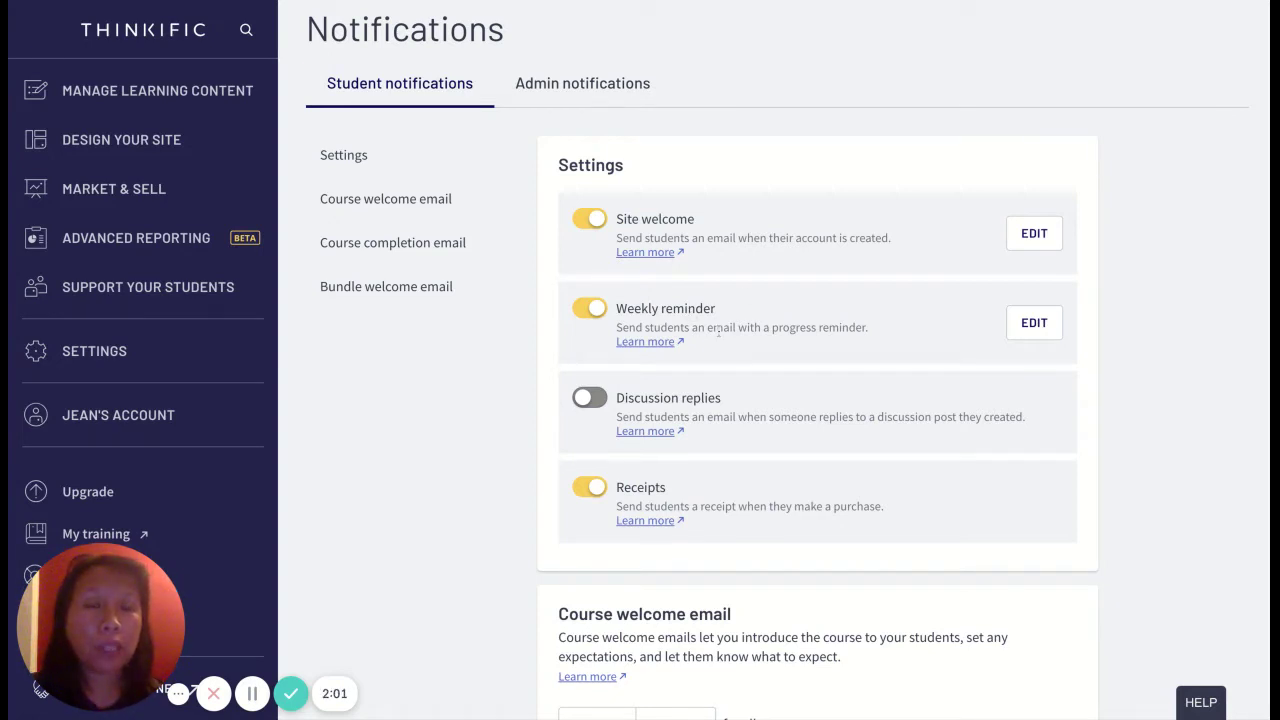
{"action": "left_click_drag", "start_coordinate": [720, 332], "coordinate": [806, 332]}
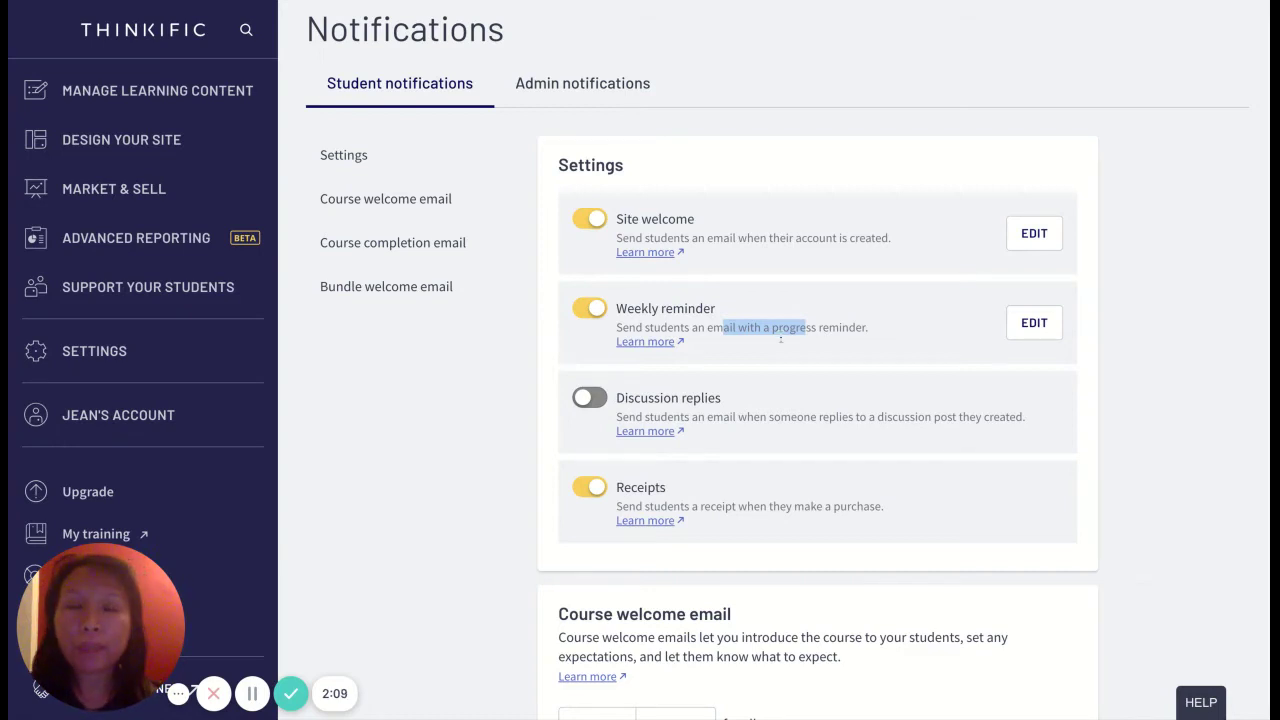
{"action": "scroll", "coordinate": [780, 340], "scroll_direction": "down", "scroll_amount": 1}
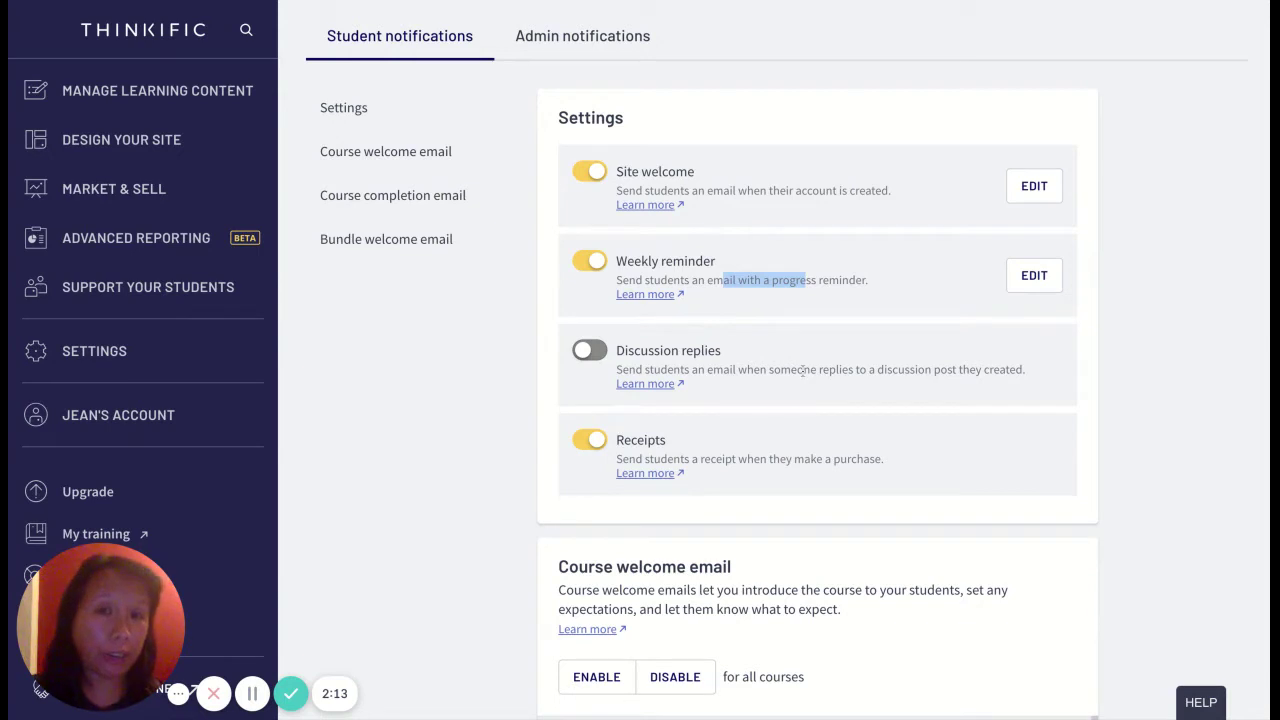
{"action": "left_click", "coordinate": [802, 371]}
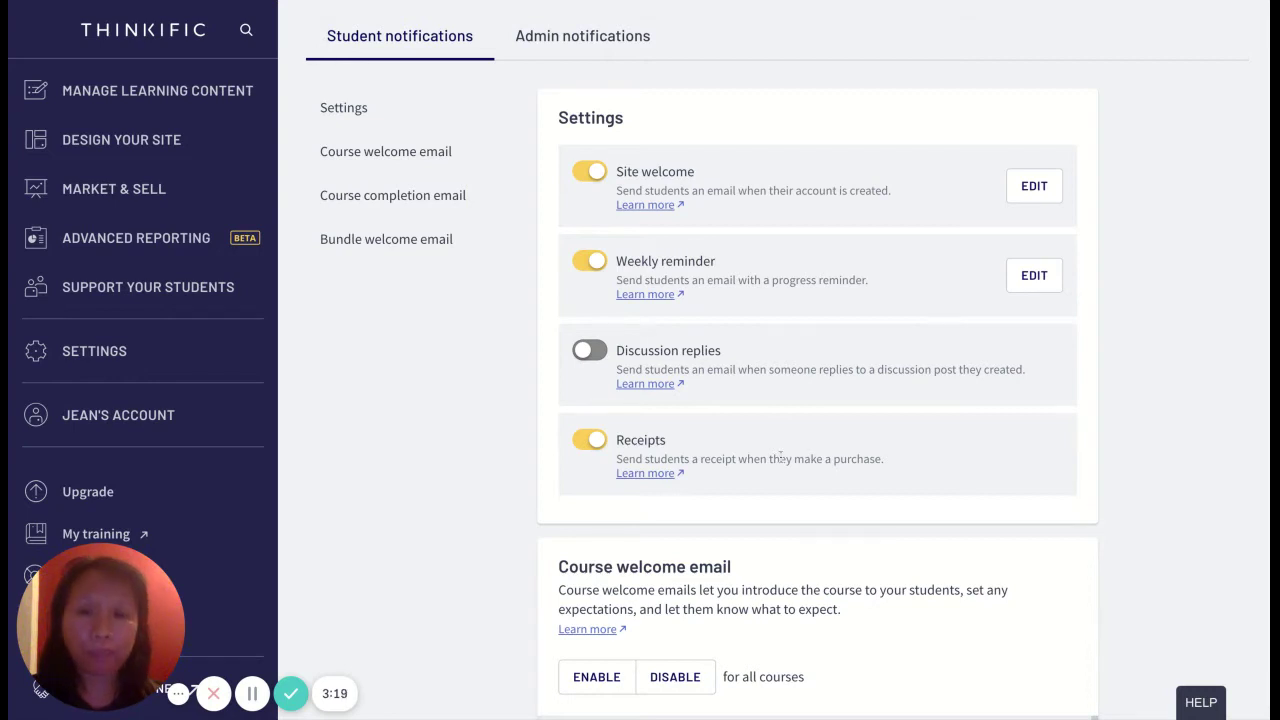
Enable the course welcome email for all courses.
{"action": "scroll", "coordinate": [780, 456], "scroll_direction": "down", "scroll_amount": 3}
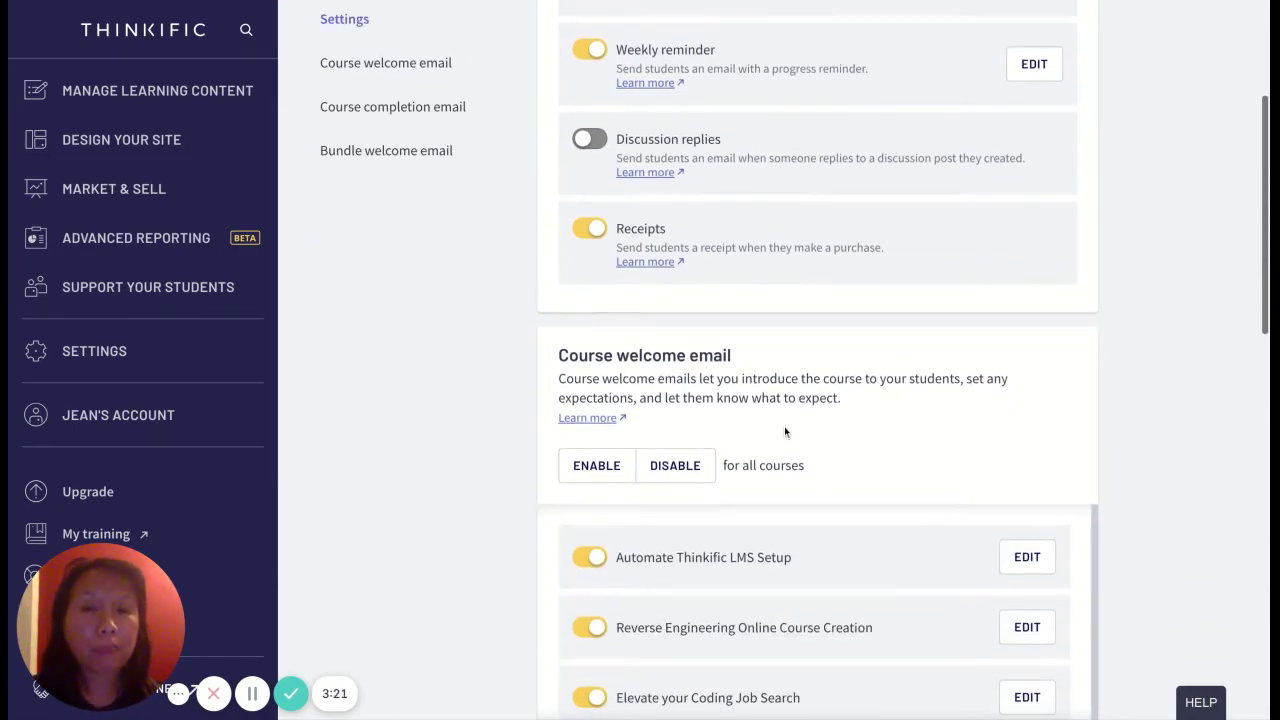
{"action": "scroll", "coordinate": [784, 432], "scroll_direction": "down", "scroll_amount": 2}
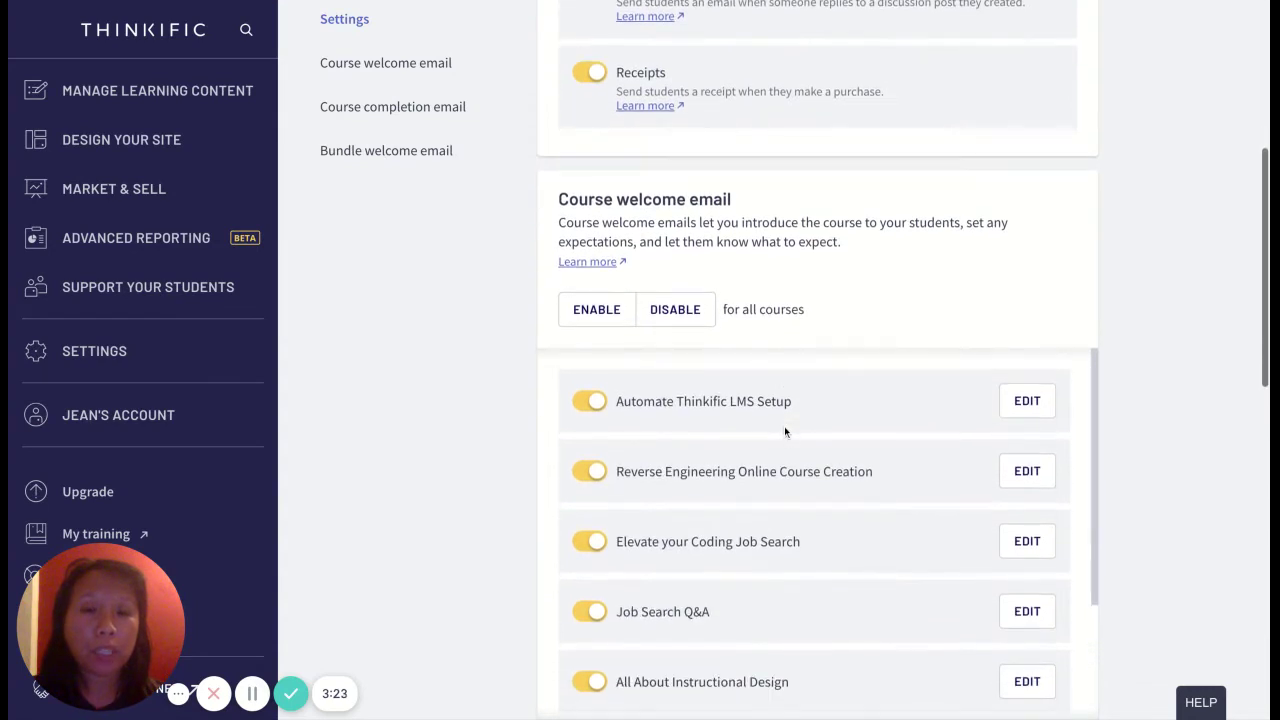
{"action": "scroll", "coordinate": [784, 430], "scroll_direction": "down", "scroll_amount": 3}
{"action": "scroll", "coordinate": [784, 430], "scroll_direction": "down", "scroll_amount": 1}
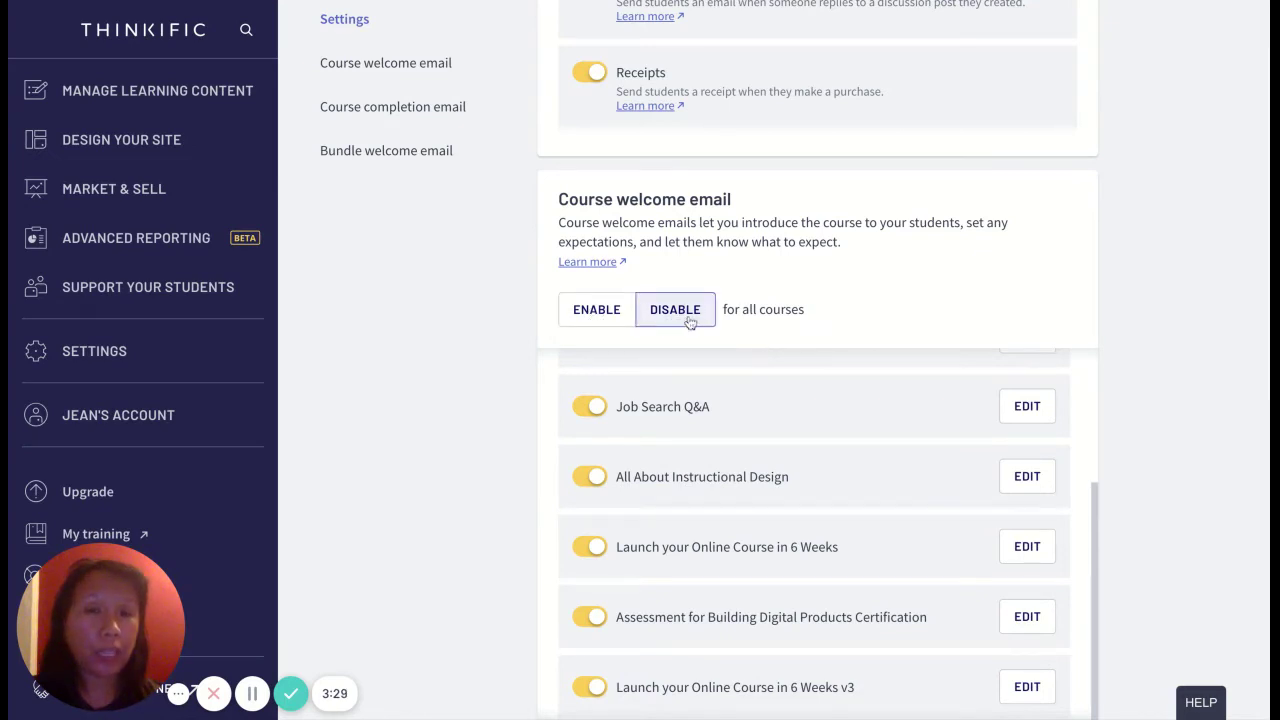
{"action": "left_click", "coordinate": [596, 312]}
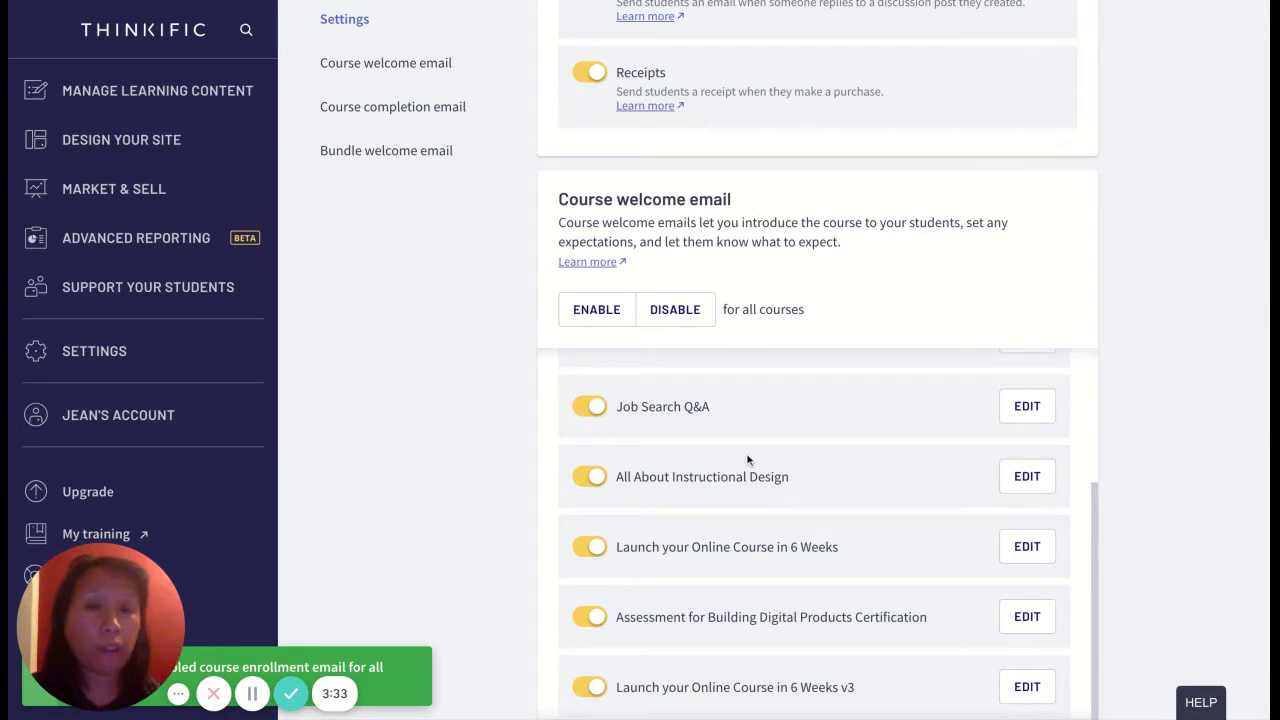
{"action": "scroll", "coordinate": [747, 459], "scroll_direction": "up", "scroll_amount": 3}
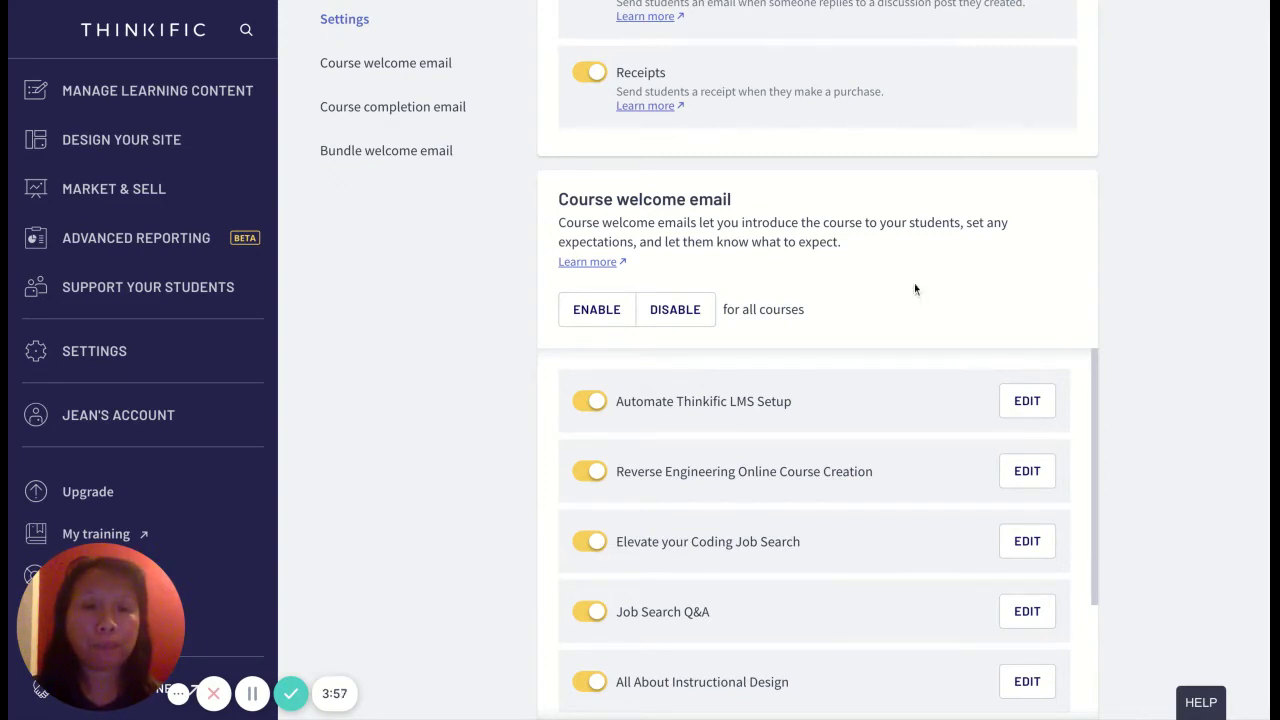
Review the course completion email and bundle welcome email settings for students.
{"action": "scroll", "coordinate": [1106, 468], "scroll_direction": "down", "scroll_amount": 5}
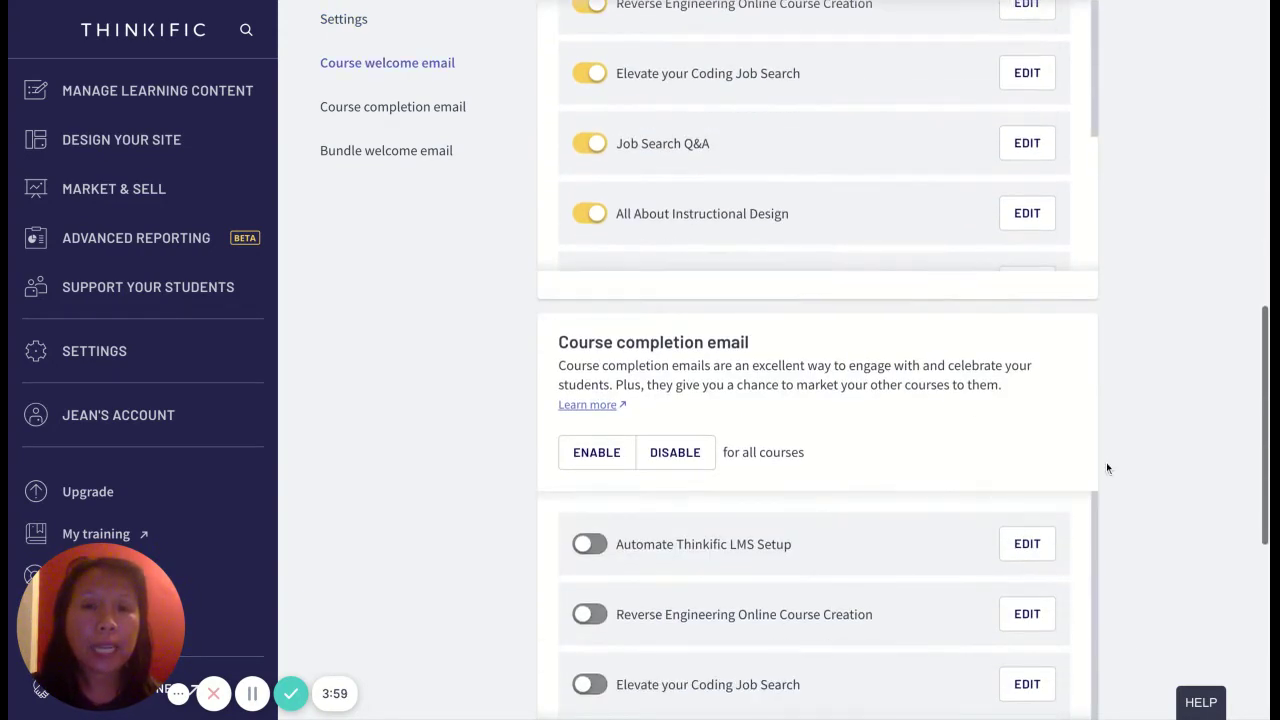
{"action": "scroll", "coordinate": [886, 404], "scroll_direction": "down", "scroll_amount": 1}
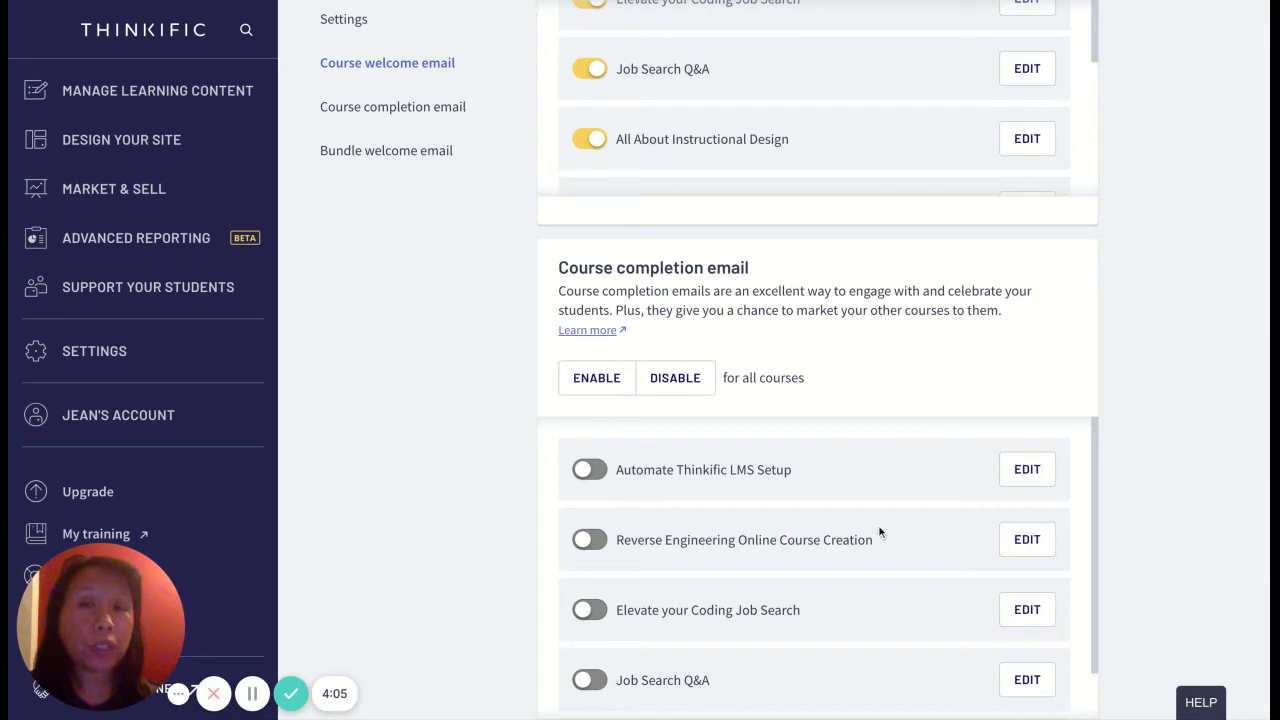
{"action": "scroll", "coordinate": [880, 533], "scroll_direction": "down", "scroll_amount": 1}
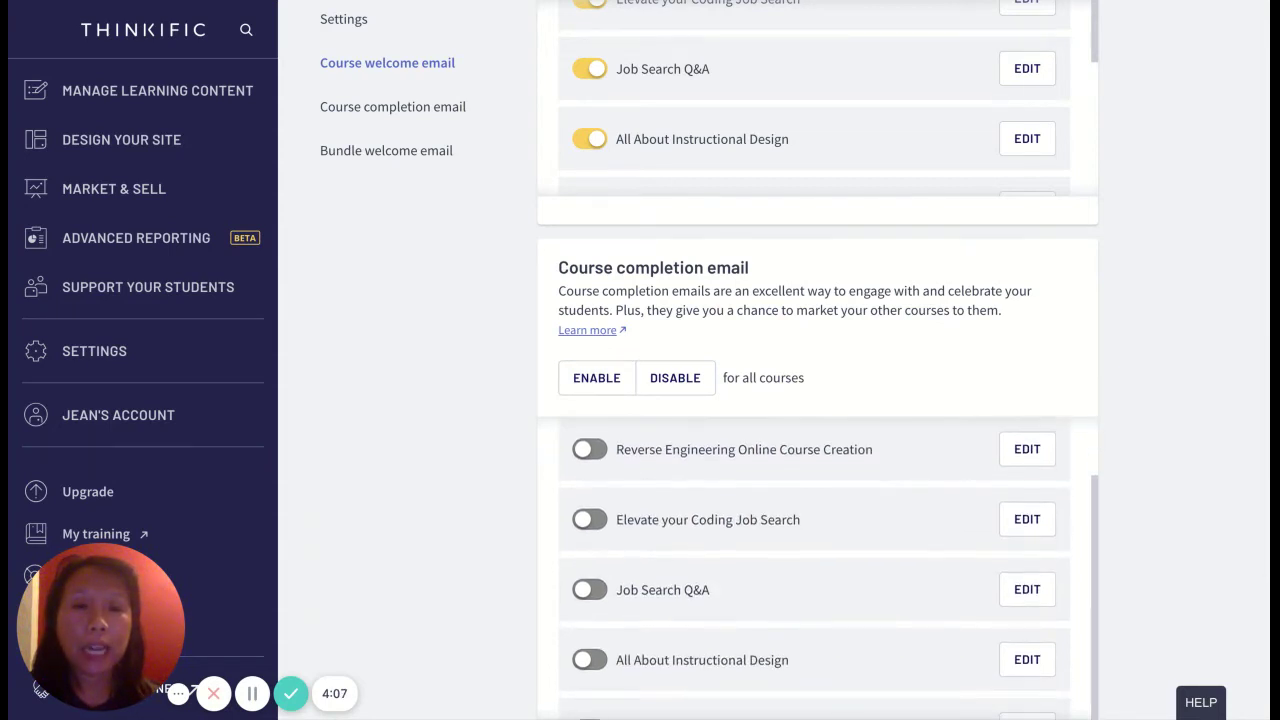
{"action": "scroll", "coordinate": [842, 583], "scroll_direction": "down", "scroll_amount": 2}
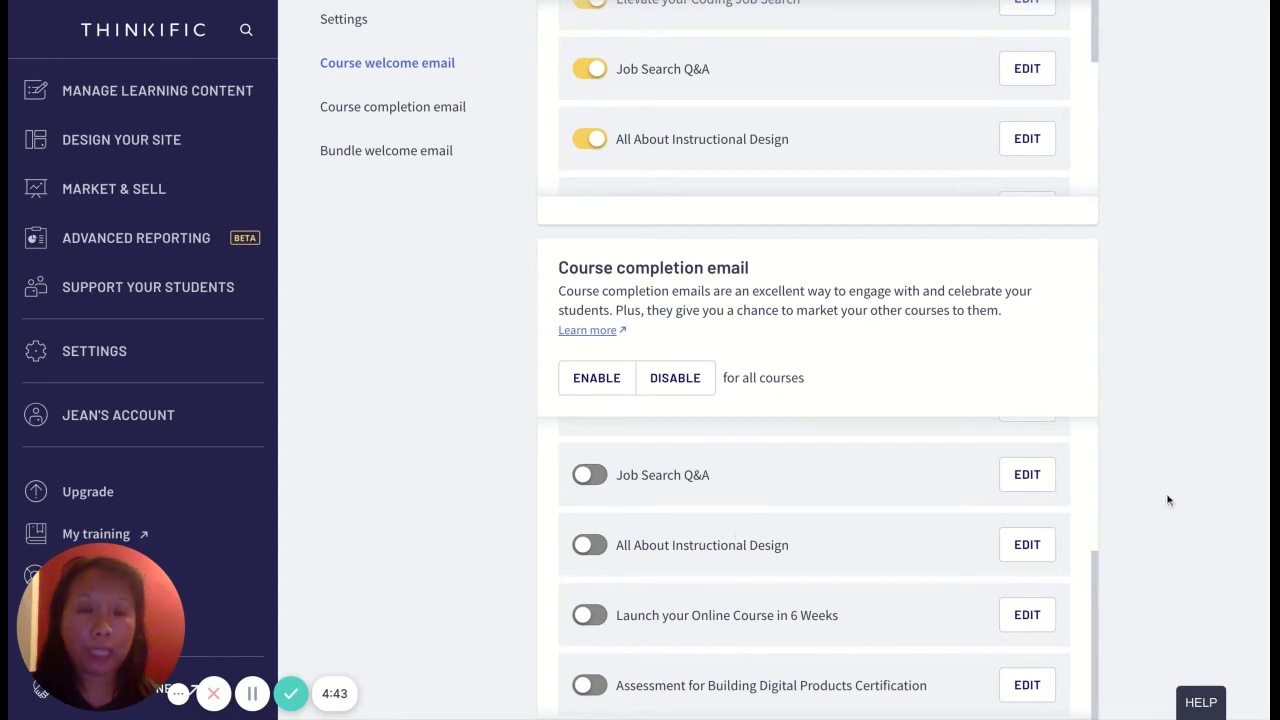
{"action": "scroll", "coordinate": [1167, 500], "scroll_direction": "down", "scroll_amount": 5}
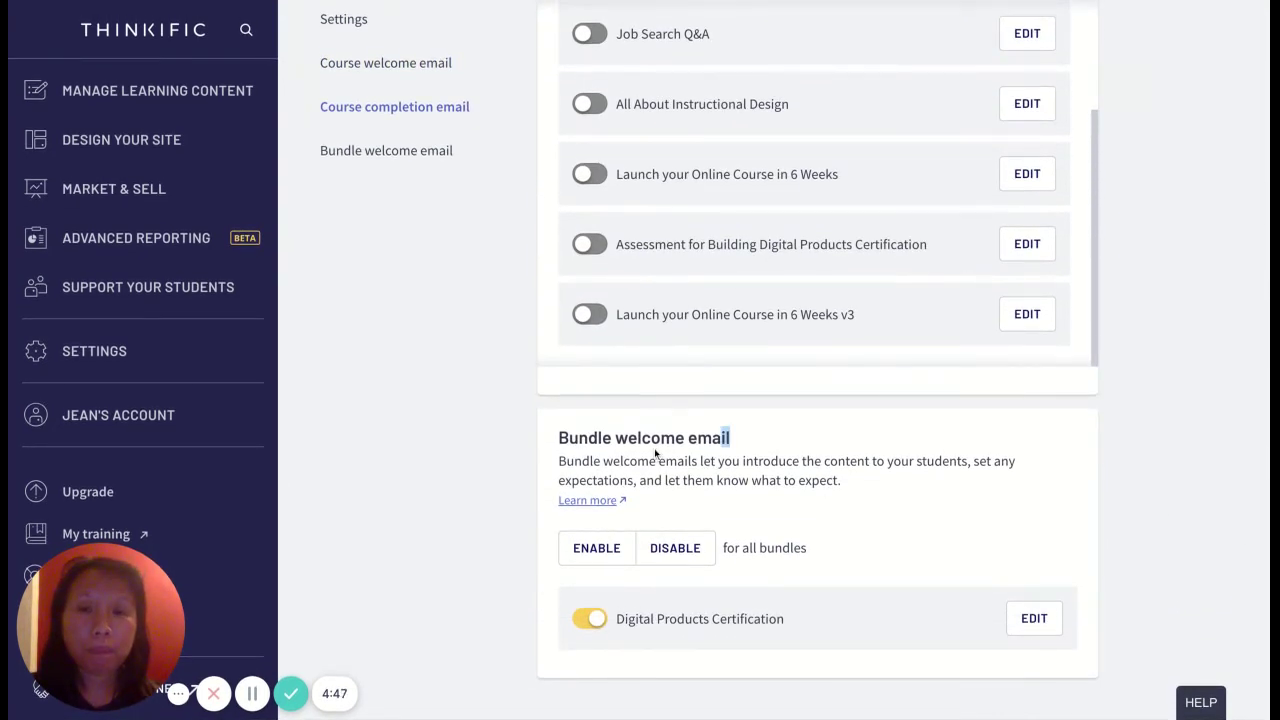
{"action": "scroll", "coordinate": [654, 448], "scroll_direction": "up", "scroll_amount": 5}
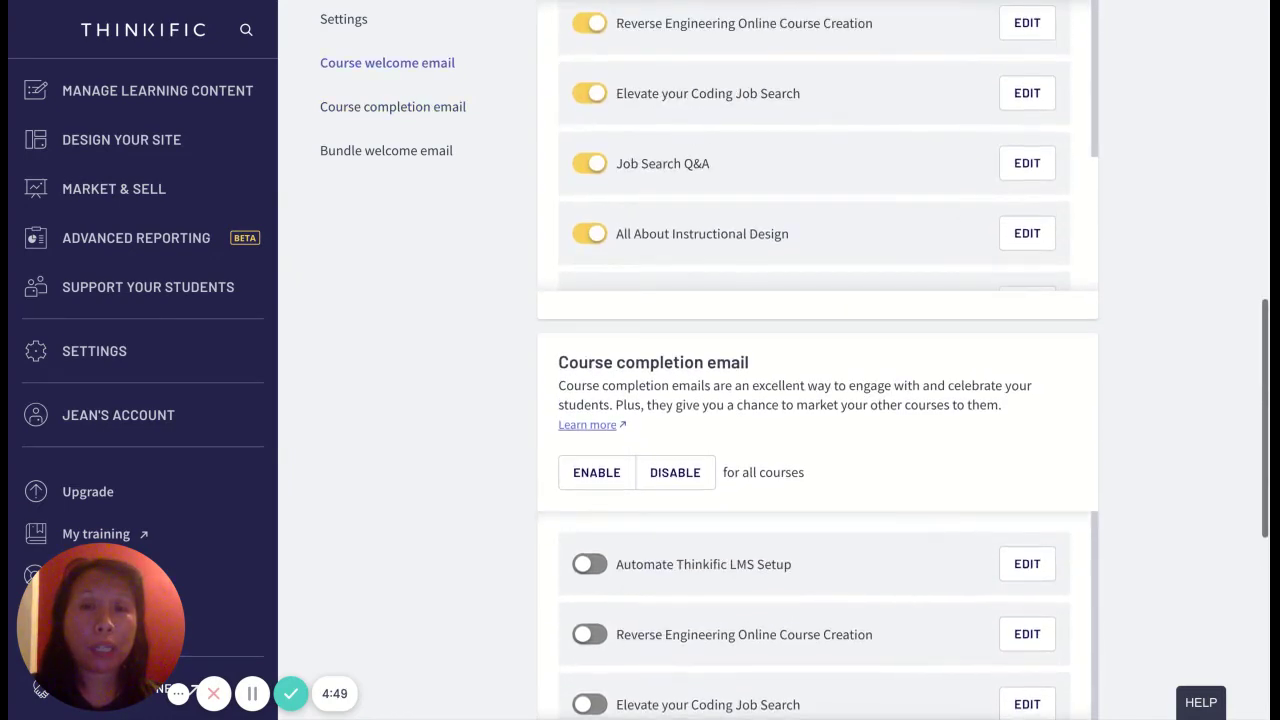
{"action": "scroll", "coordinate": [744, 213], "scroll_direction": "down", "scroll_amount": 6}
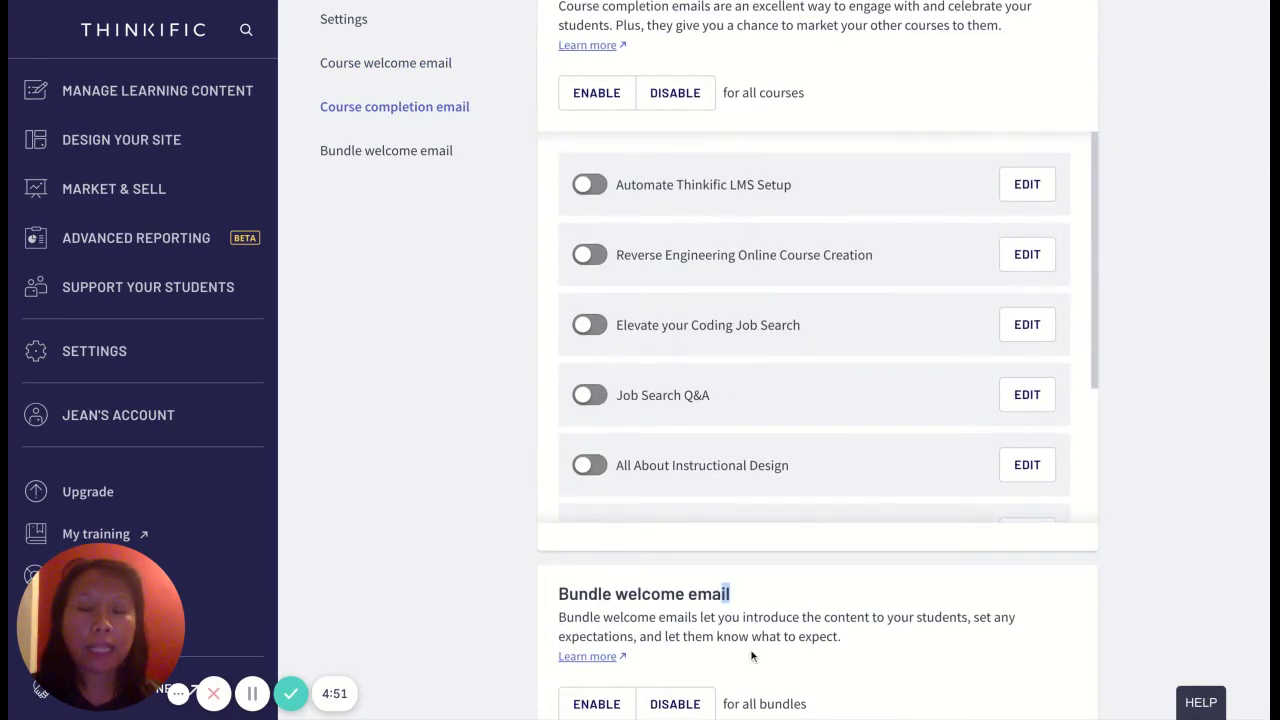
{"action": "scroll", "coordinate": [751, 680], "scroll_direction": "down", "scroll_amount": 2}
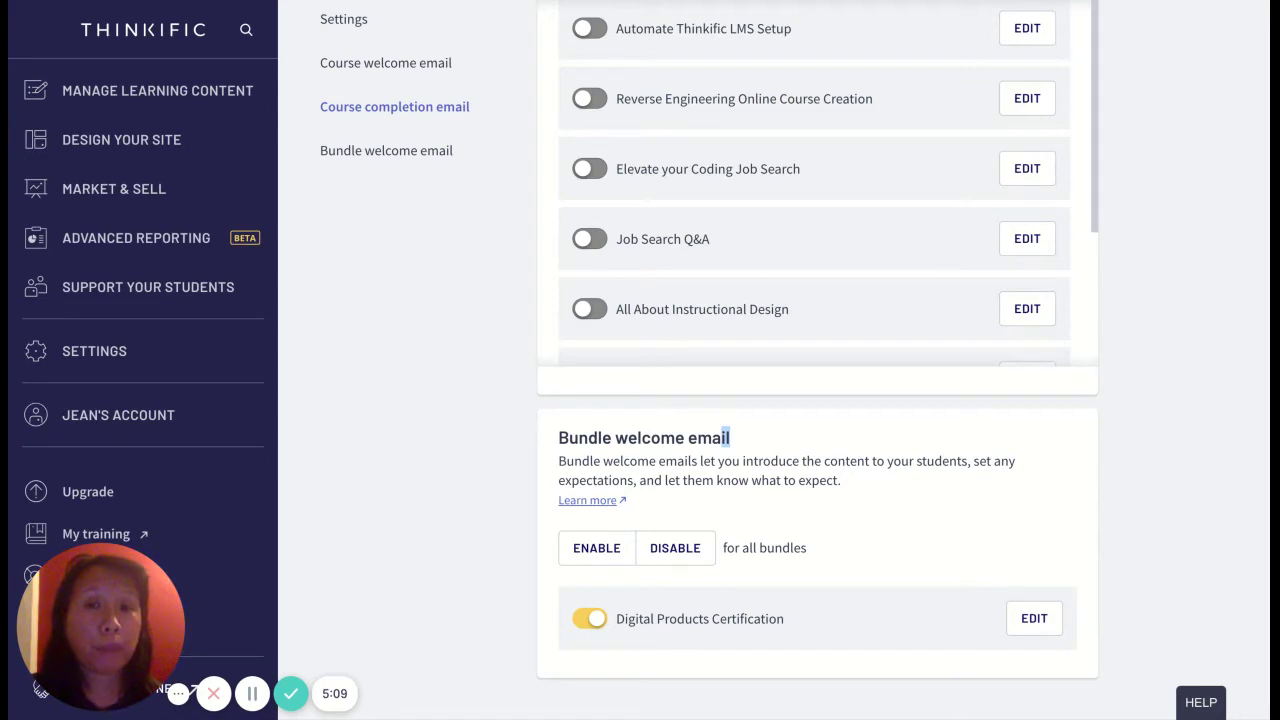
{"action": "scroll", "coordinate": [1032, 432], "scroll_direction": "up", "scroll_amount": 10}
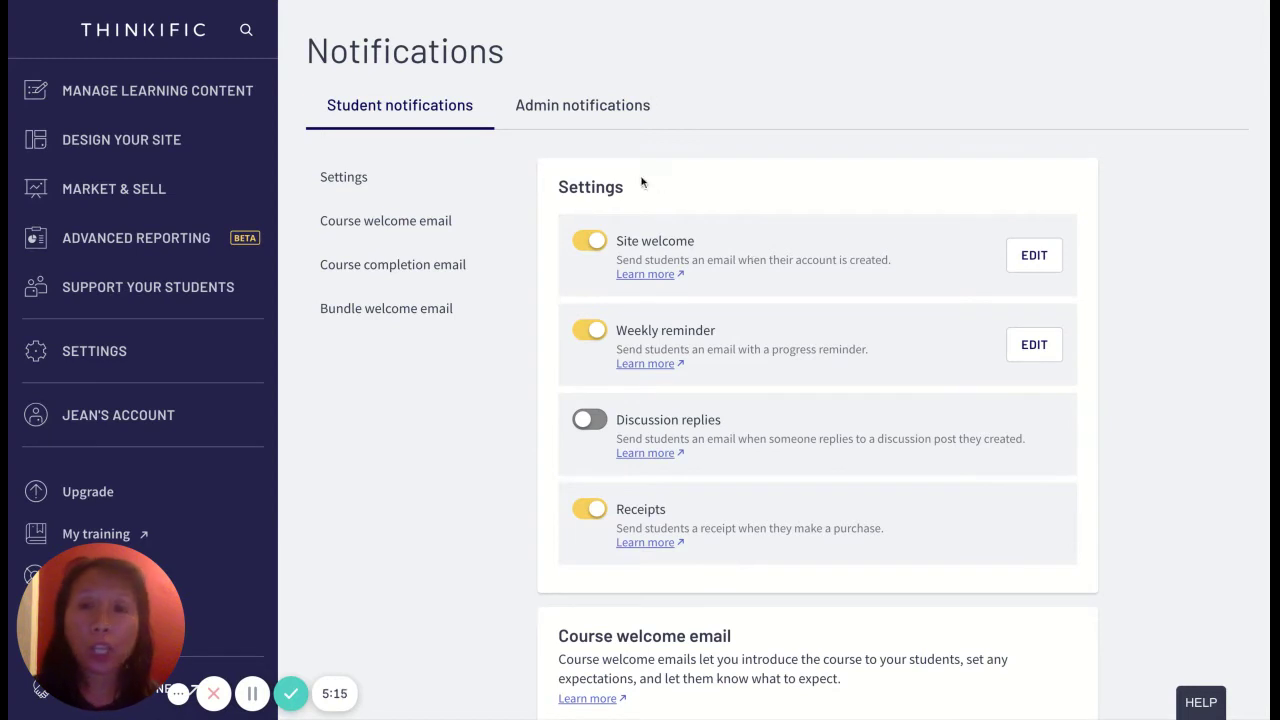
Turn on the New order and New lead emails in the admin notifications for sign ups and subscriptions.
{"action": "left_click", "coordinate": [582, 108]}
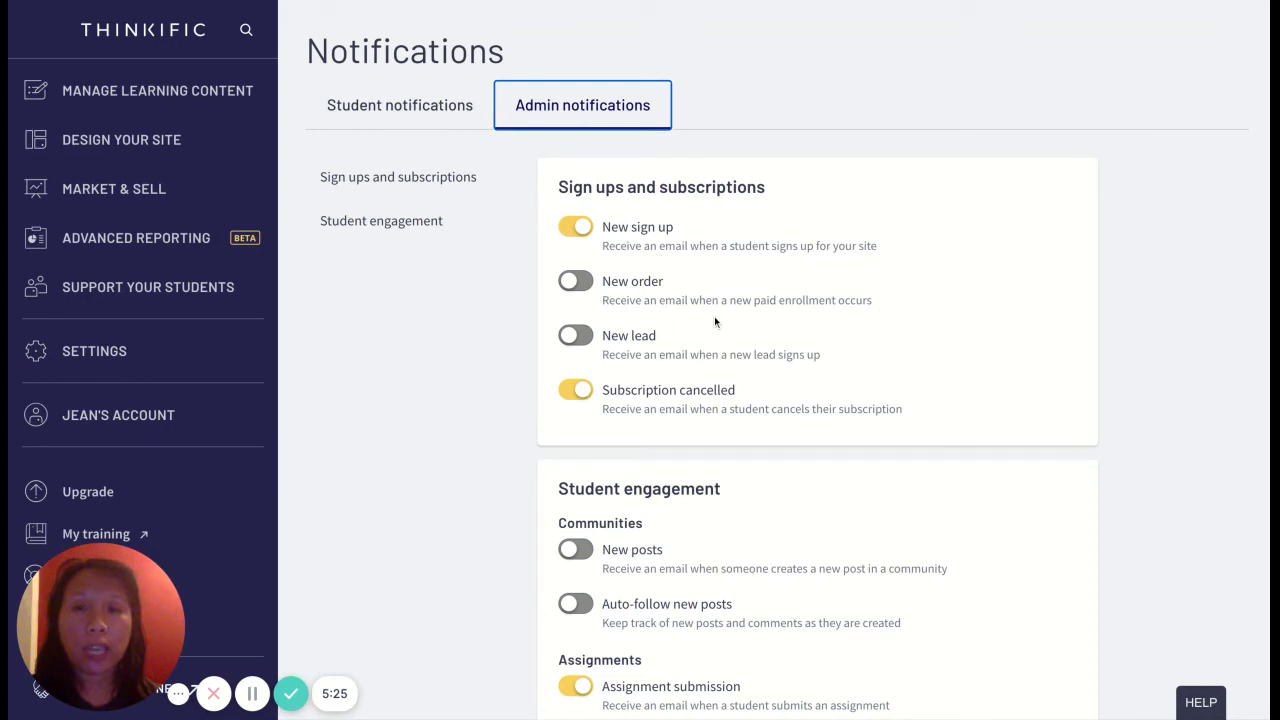
{"action": "scroll", "coordinate": [724, 514], "scroll_direction": "down", "scroll_amount": 1}
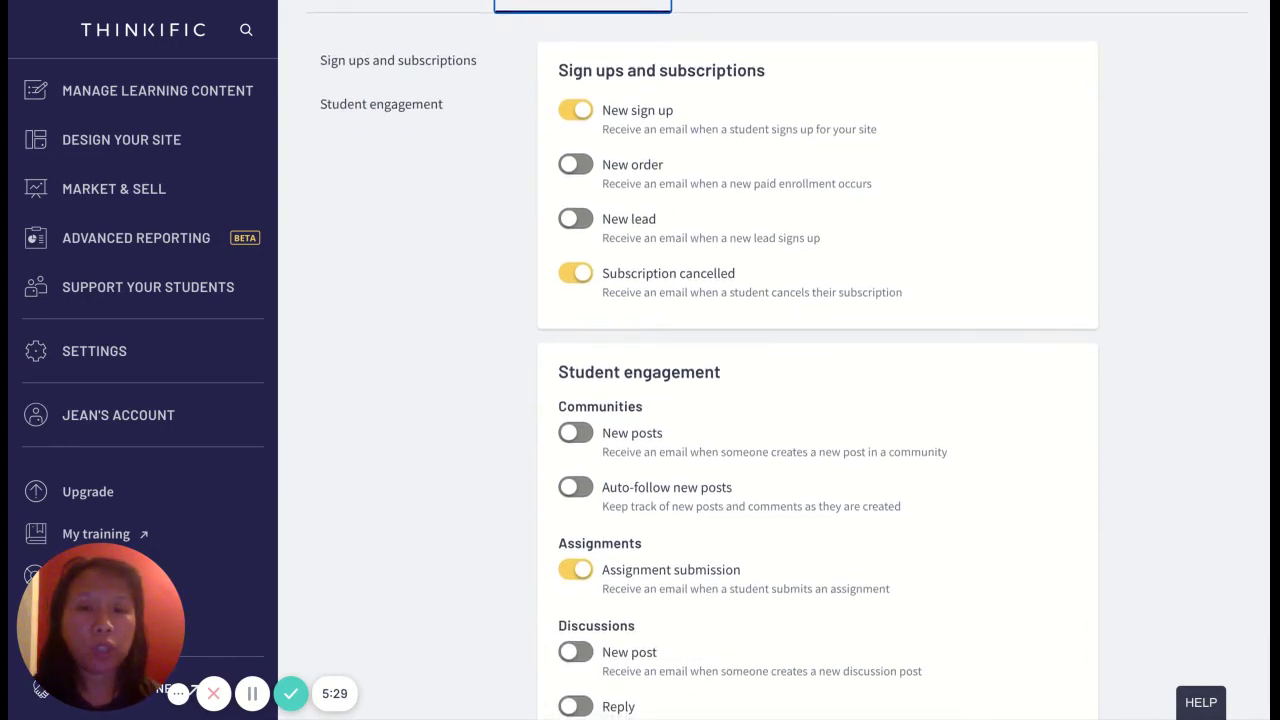
{"action": "scroll", "coordinate": [724, 514], "scroll_direction": "down", "scroll_amount": 2}
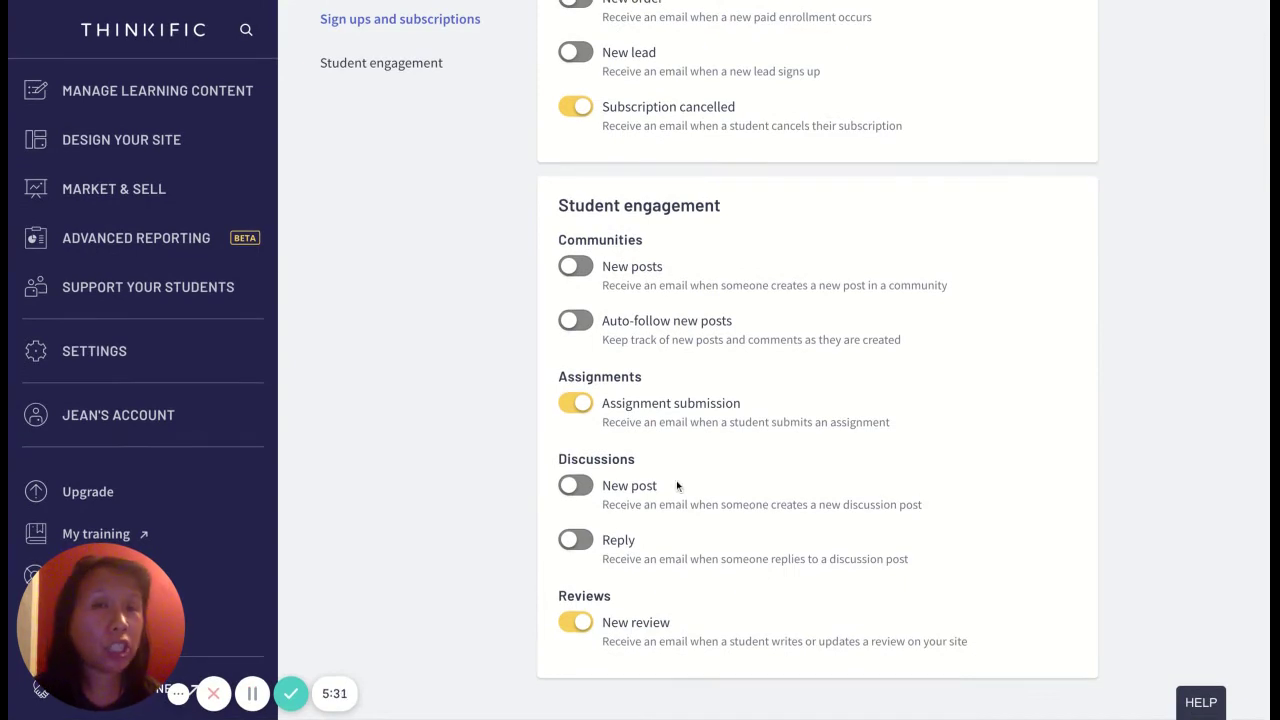
{"action": "scroll", "coordinate": [676, 485], "scroll_direction": "up", "scroll_amount": 3}
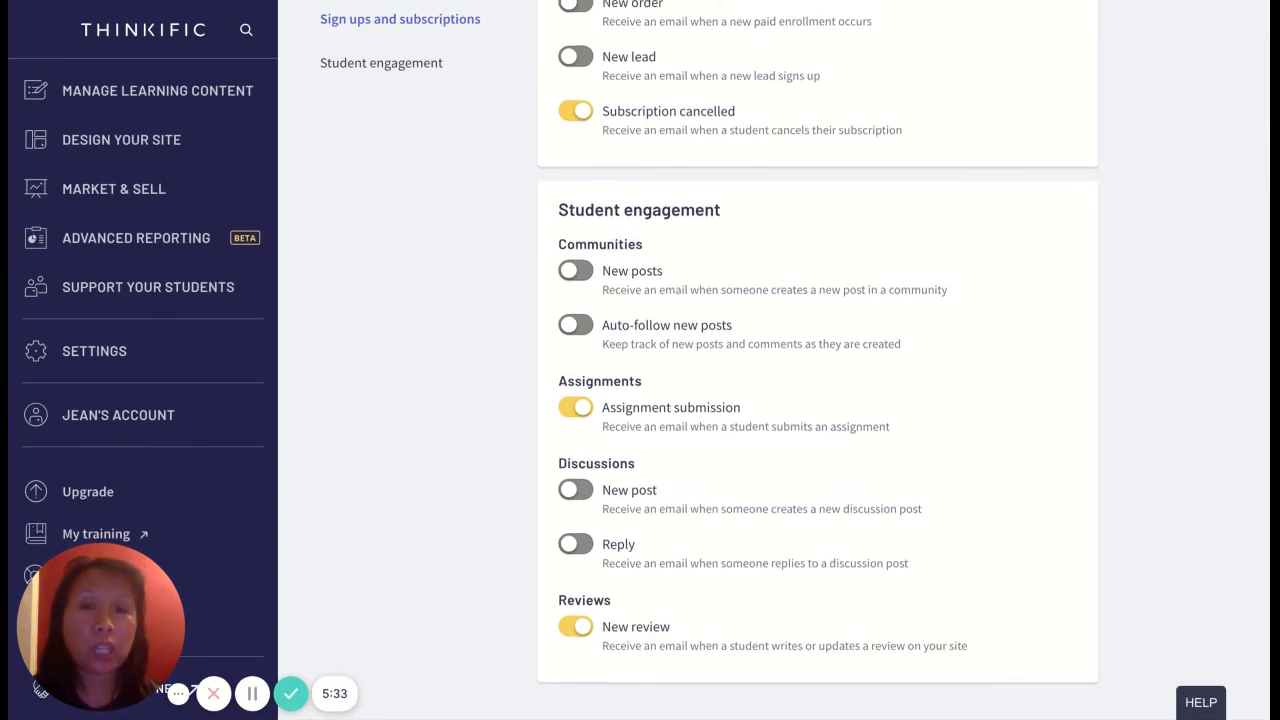
{"action": "scroll", "coordinate": [776, 400], "scroll_direction": "up", "scroll_amount": 1}
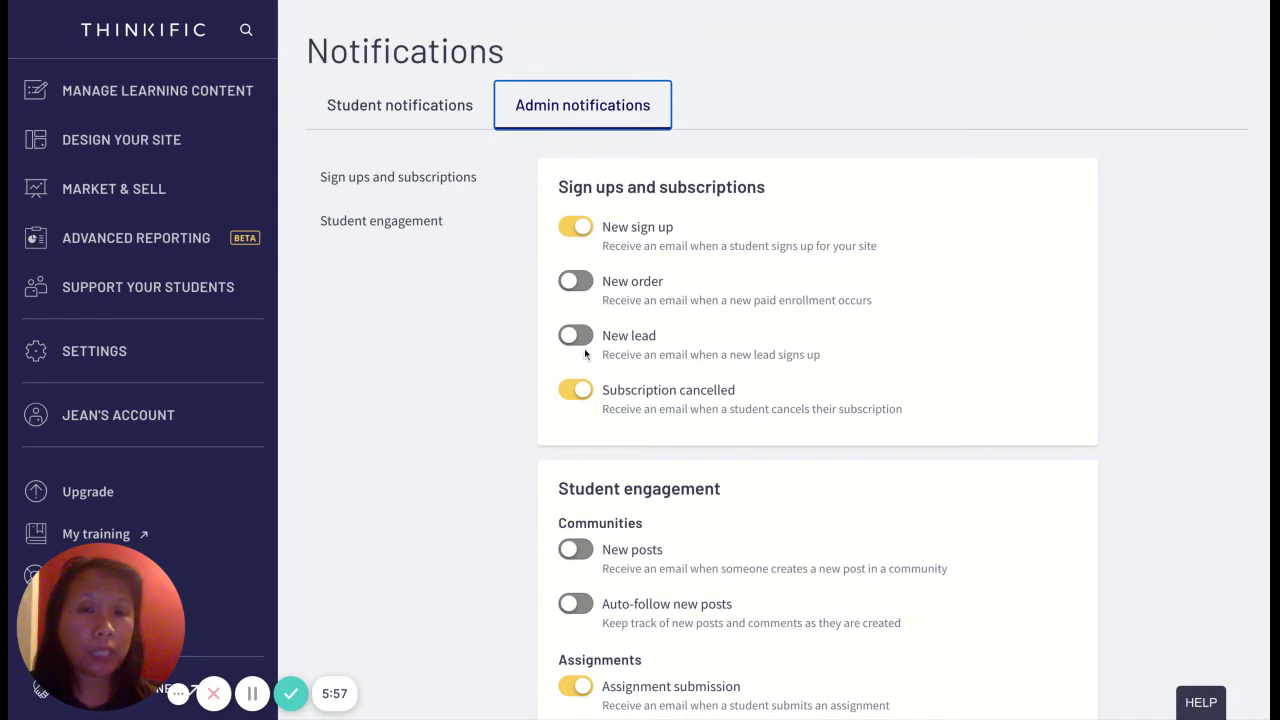
{"action": "left_click", "coordinate": [578, 281]}
{"action": "left_click", "coordinate": [582, 338]}
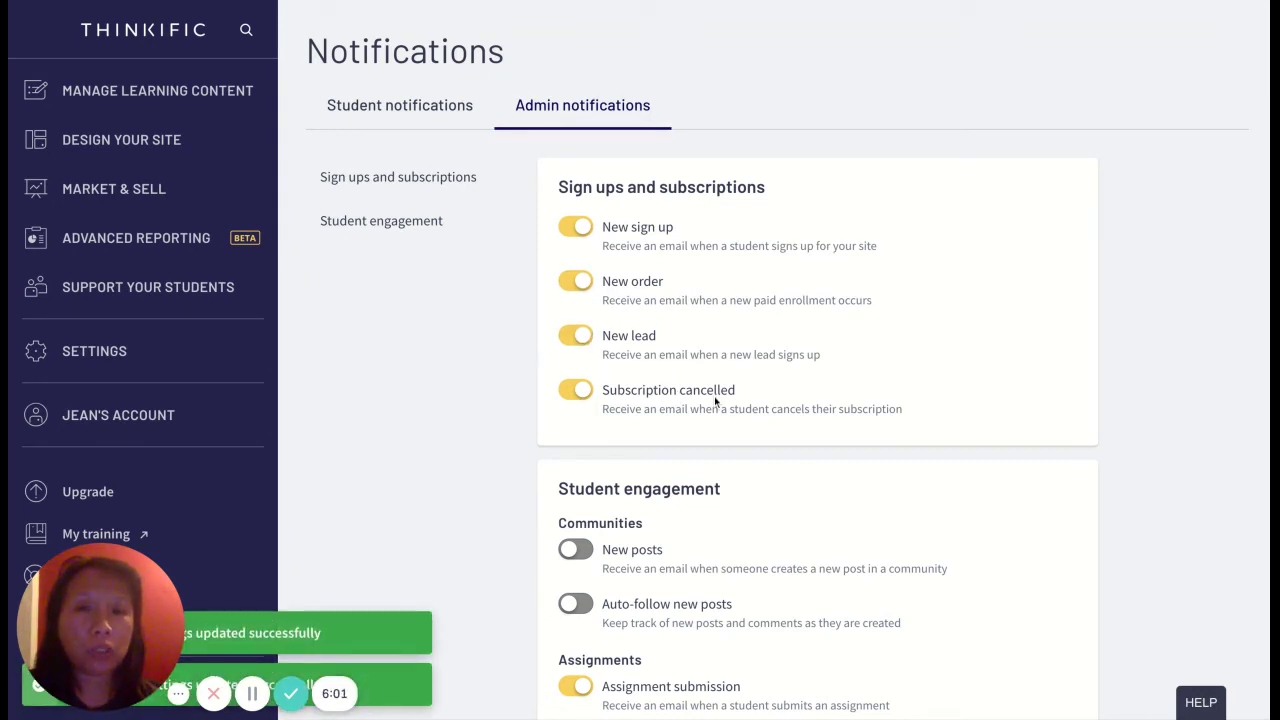
{"action": "left_click_drag", "start_coordinate": [936, 405], "coordinate": [556, 185]}
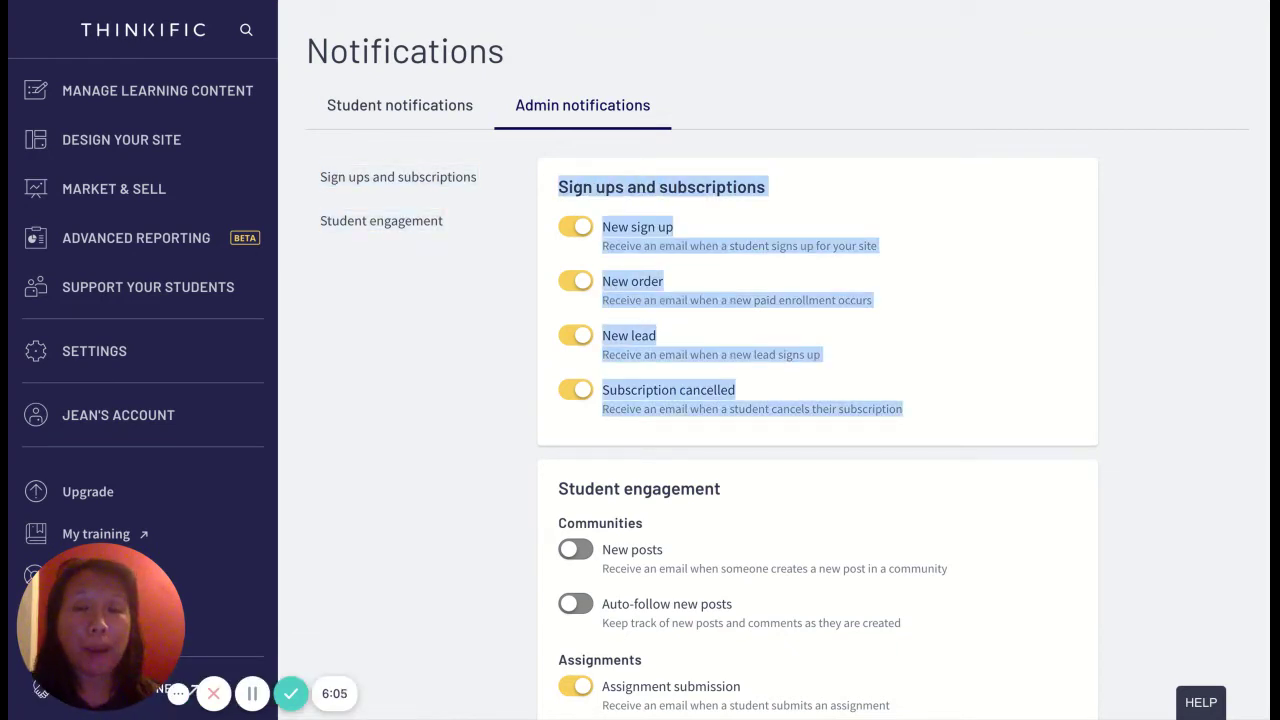
Examine the student engagement admin notifications for communities, assignments, discussions and reviews.
{"action": "scroll", "coordinate": [852, 324], "scroll_direction": "down", "scroll_amount": 2}
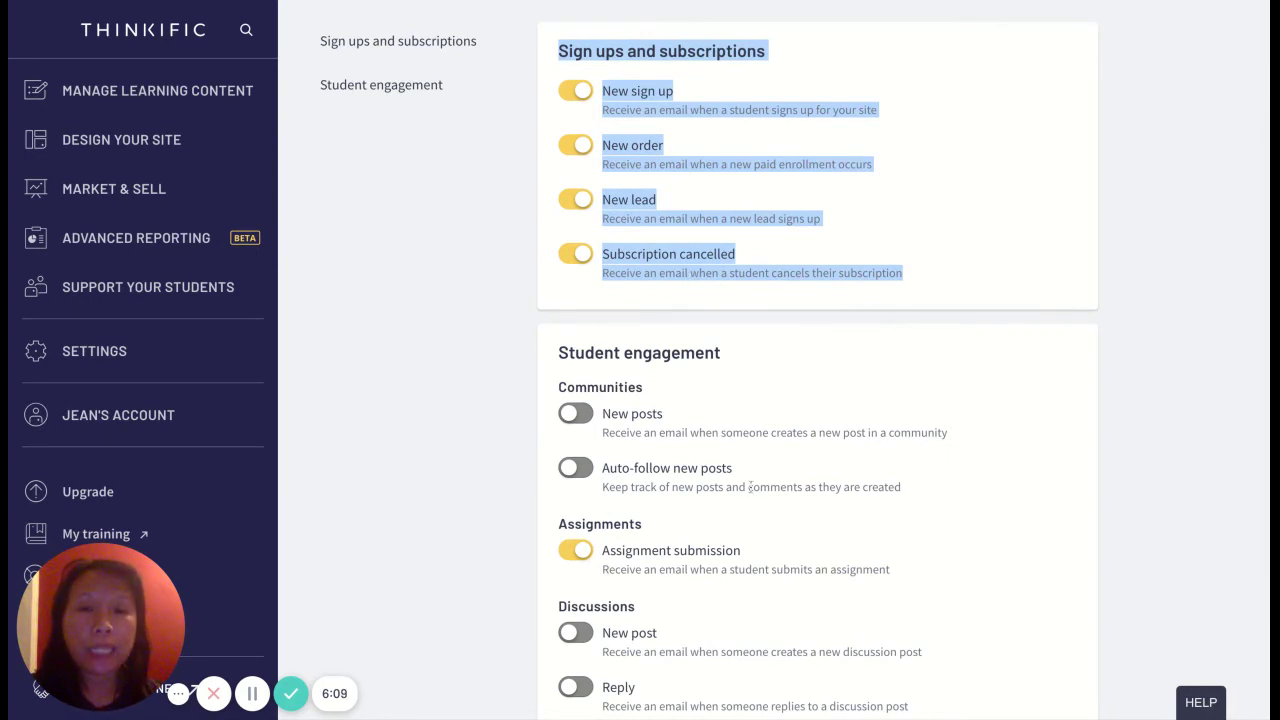
{"action": "scroll", "coordinate": [749, 486], "scroll_direction": "down", "scroll_amount": 3}
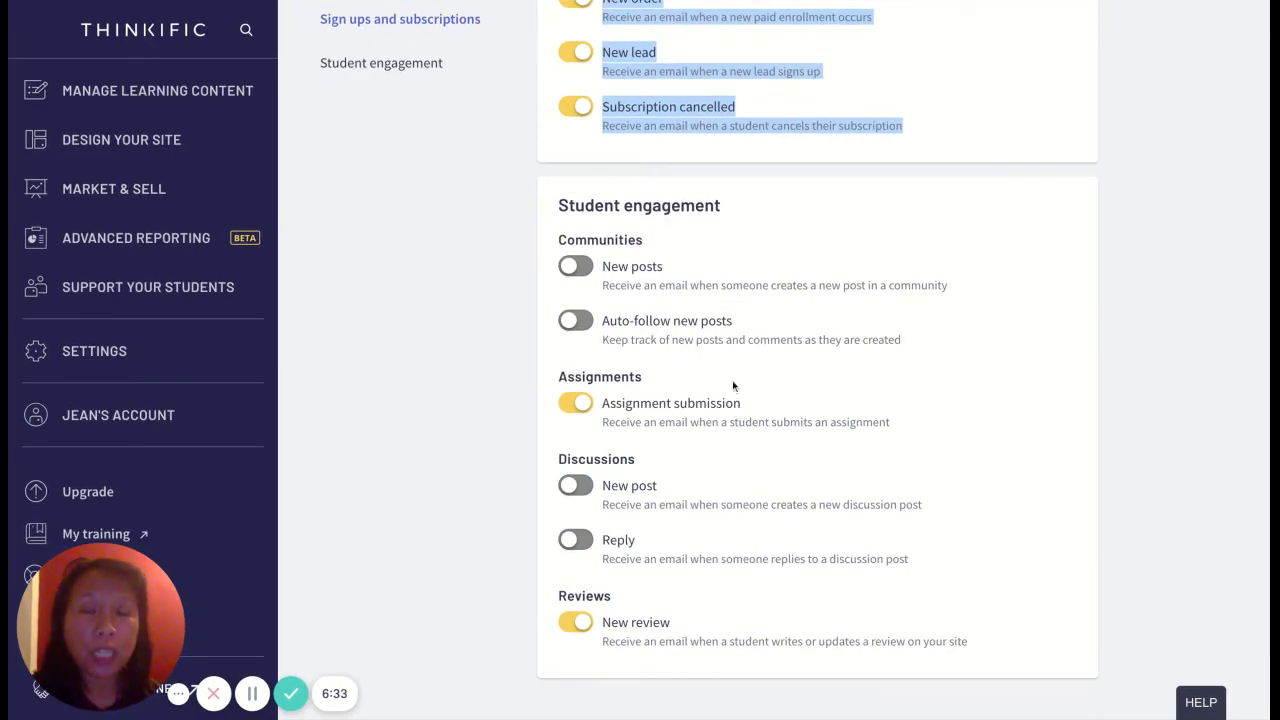
{"action": "left_click", "coordinate": [626, 243]}
{"action": "left_click_drag", "start_coordinate": [626, 243], "coordinate": [677, 262]}
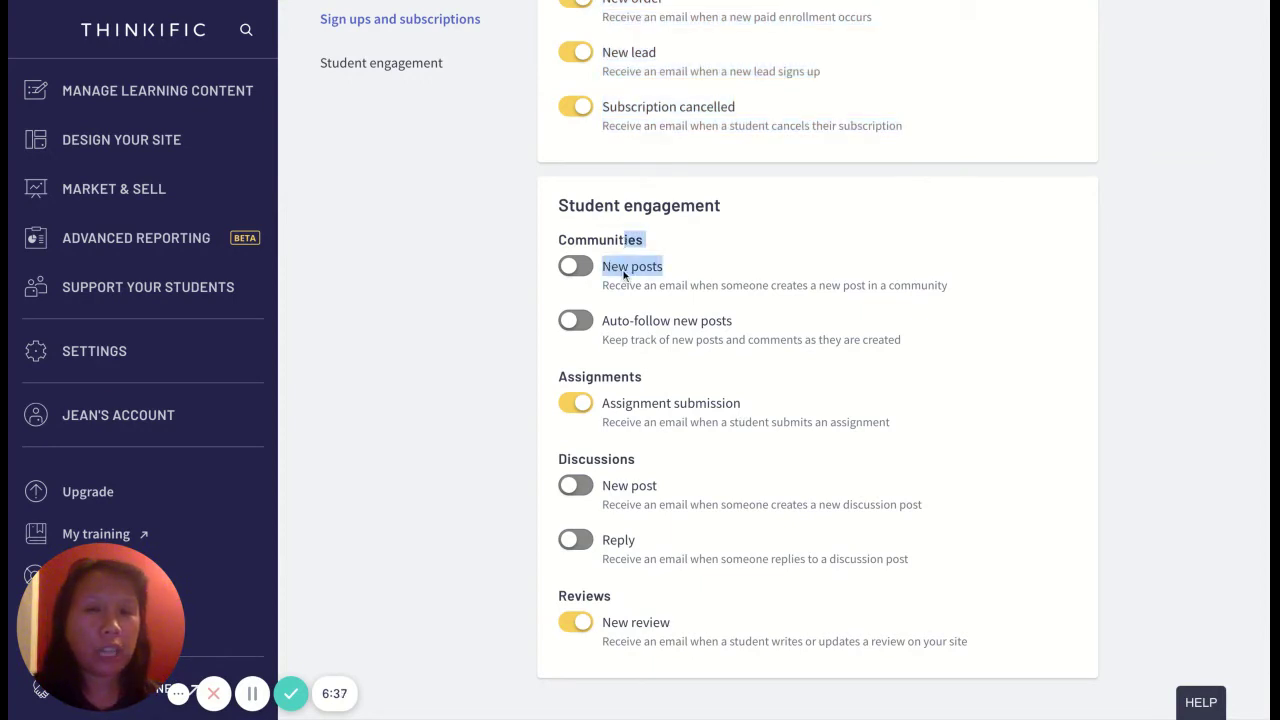
{"action": "left_click", "coordinate": [633, 272]}
{"action": "left_click", "coordinate": [633, 272]}
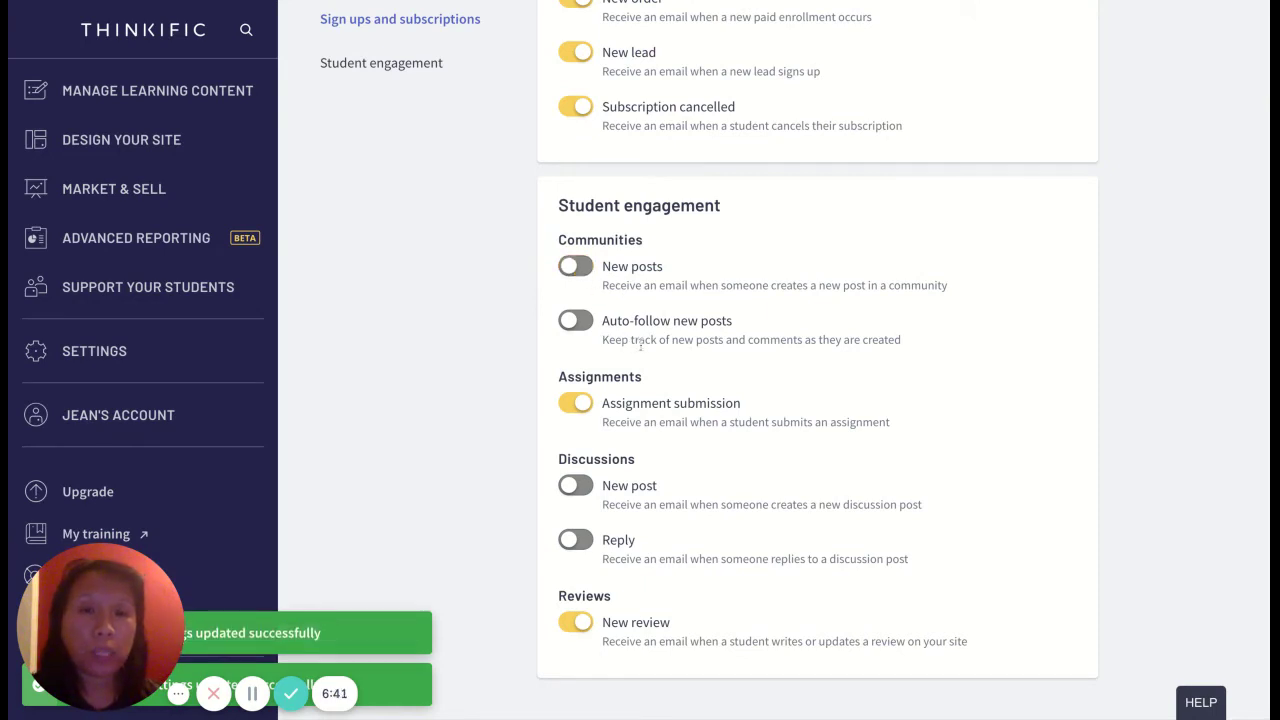
{"action": "triple_click", "coordinate": [914, 340]}
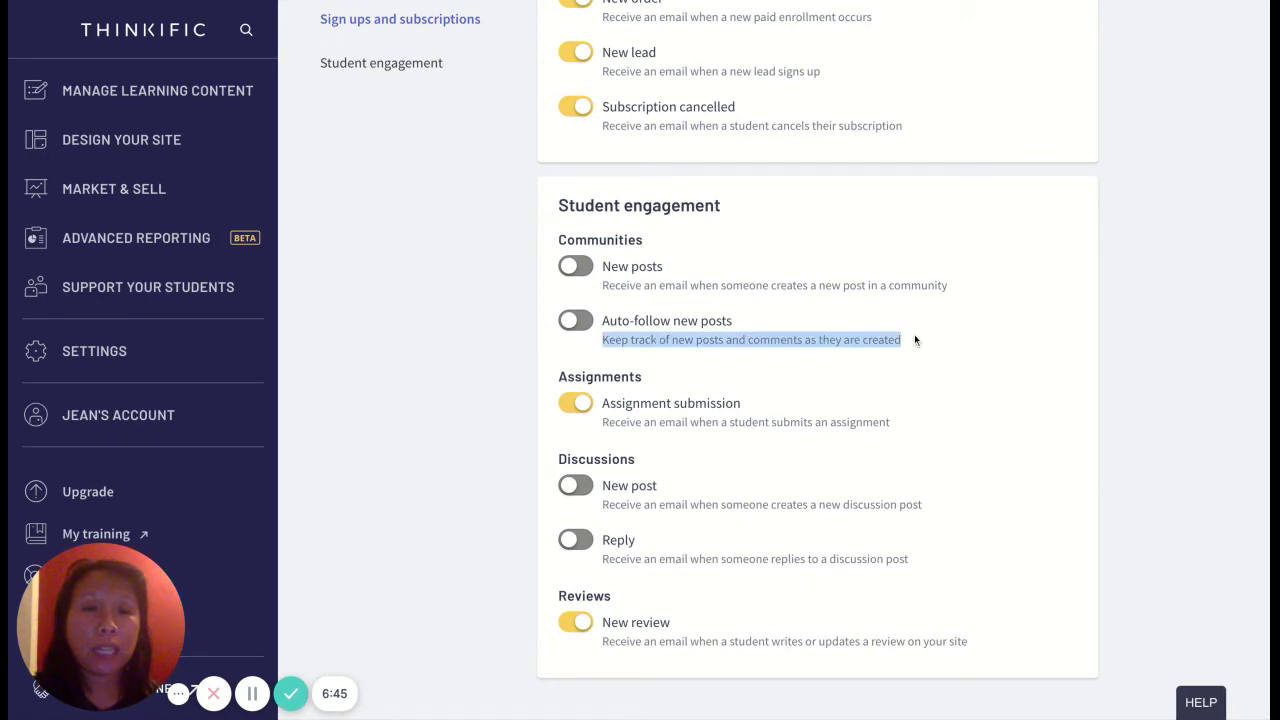
{"action": "left_click", "coordinate": [603, 320], "text": "shift"}
{"action": "left_click_drag", "start_coordinate": [914, 338], "coordinate": [602, 285]}
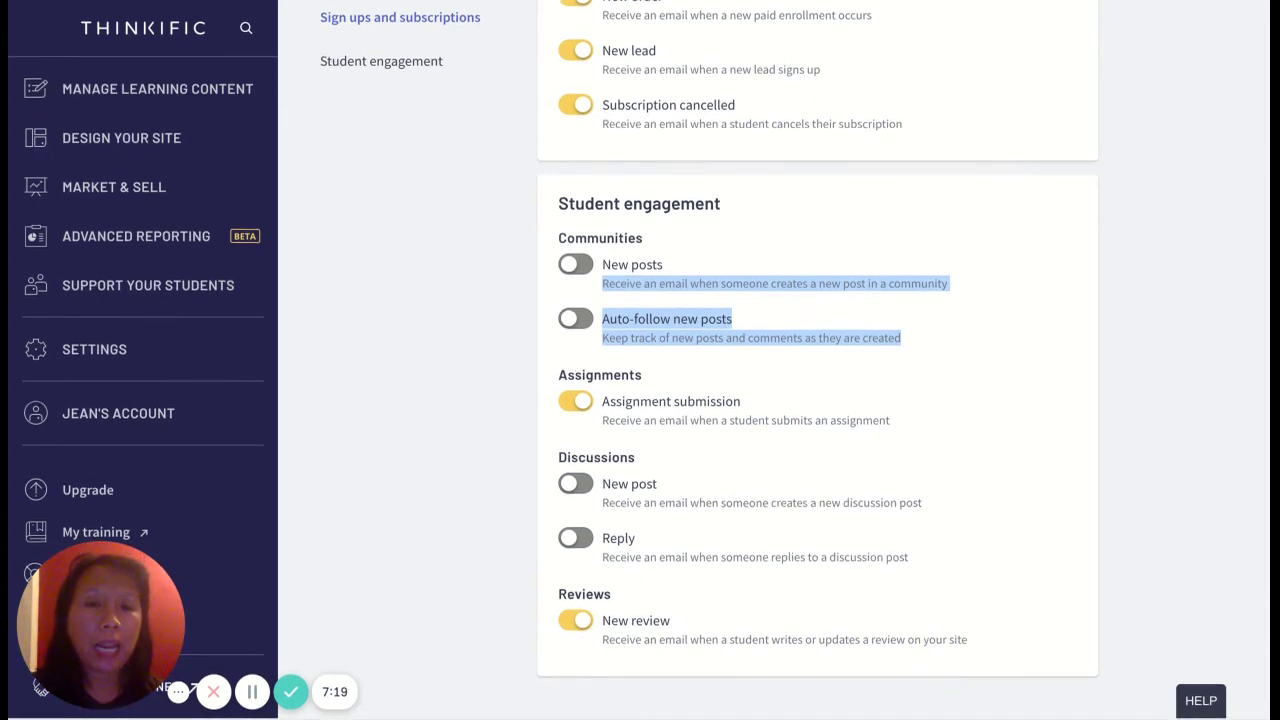
{"action": "left_click", "coordinate": [564, 455]}
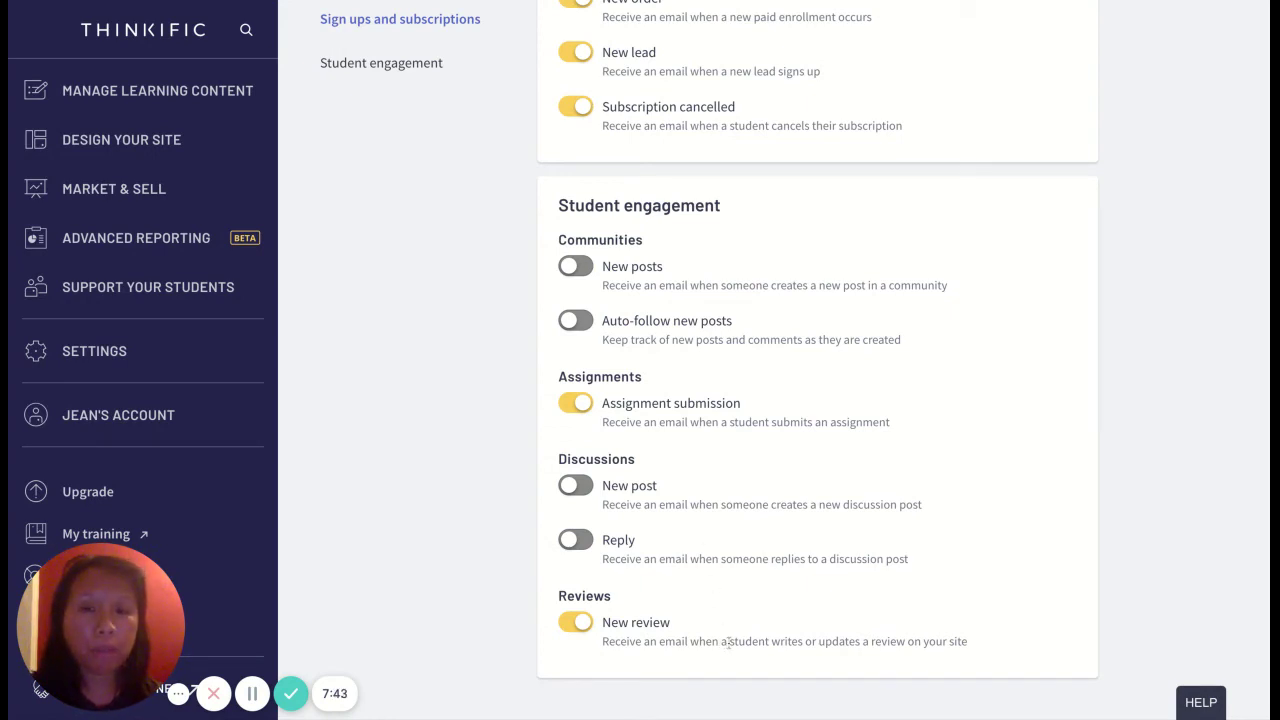
Review the New review email setting under Reviews and the other admin notification options.
{"action": "left_click_drag", "start_coordinate": [728, 643], "coordinate": [602, 643]}
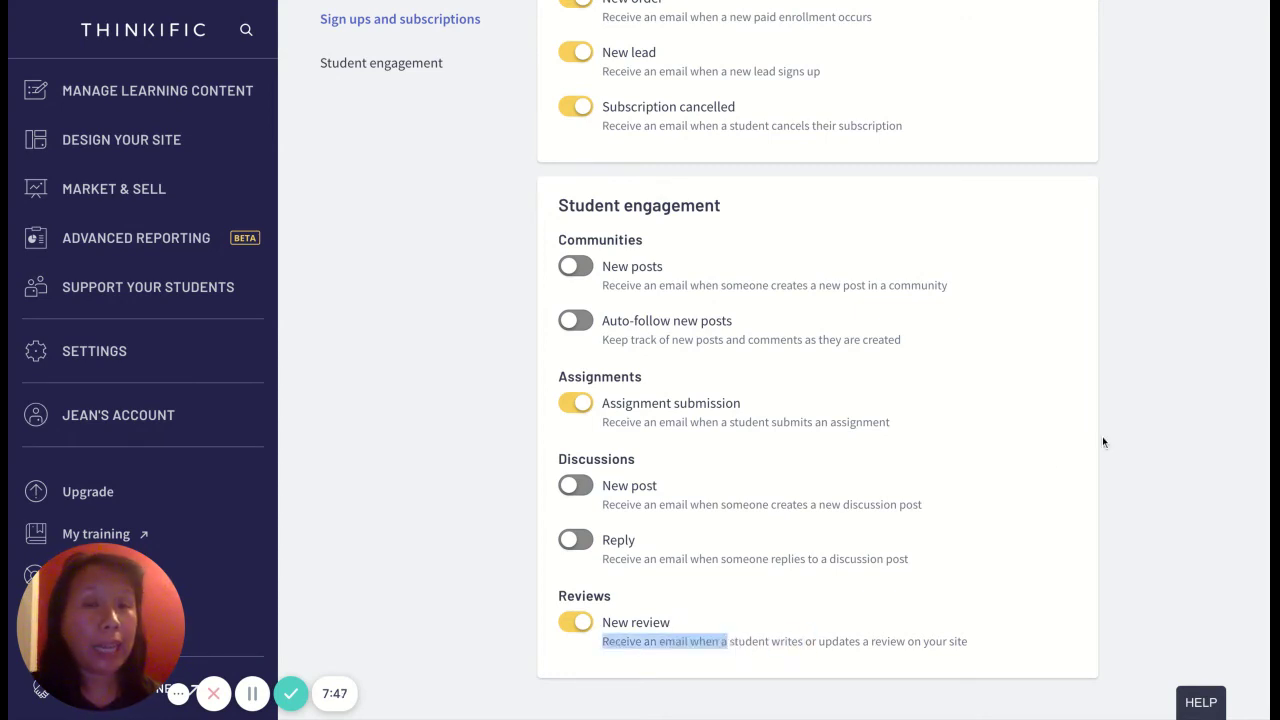
{"action": "scroll", "coordinate": [1102, 436], "scroll_direction": "up", "scroll_amount": 5}
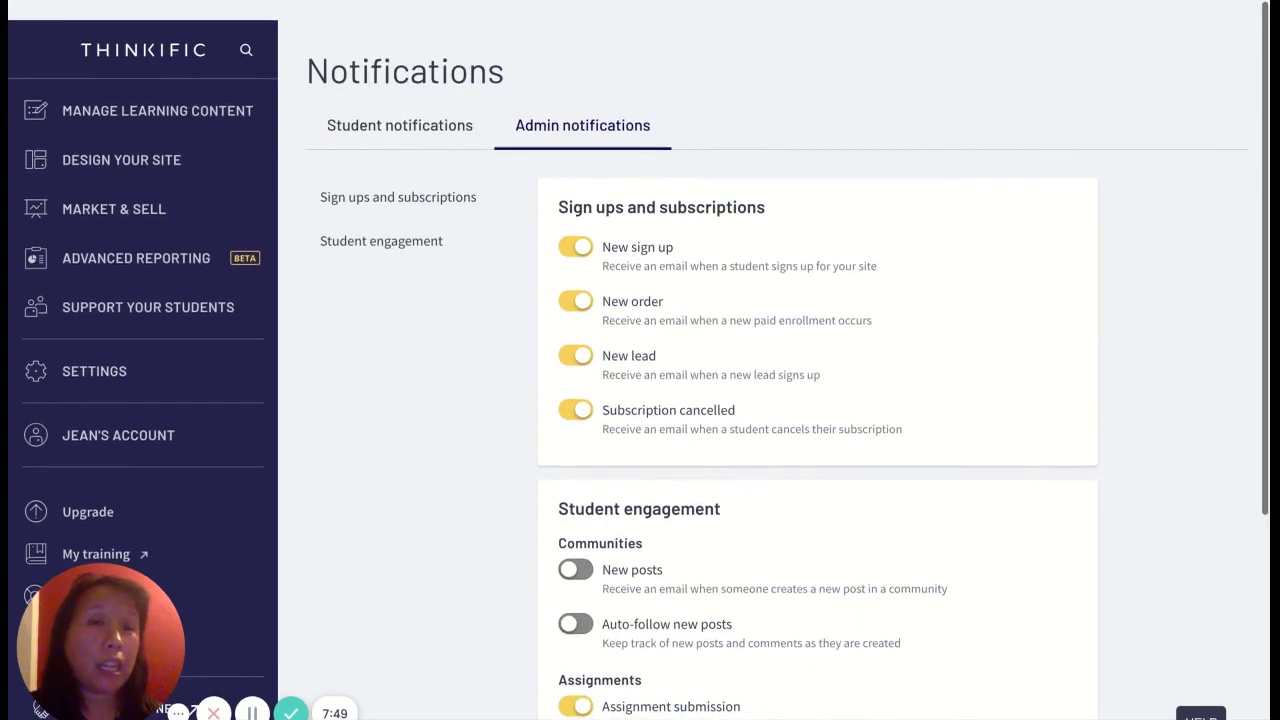
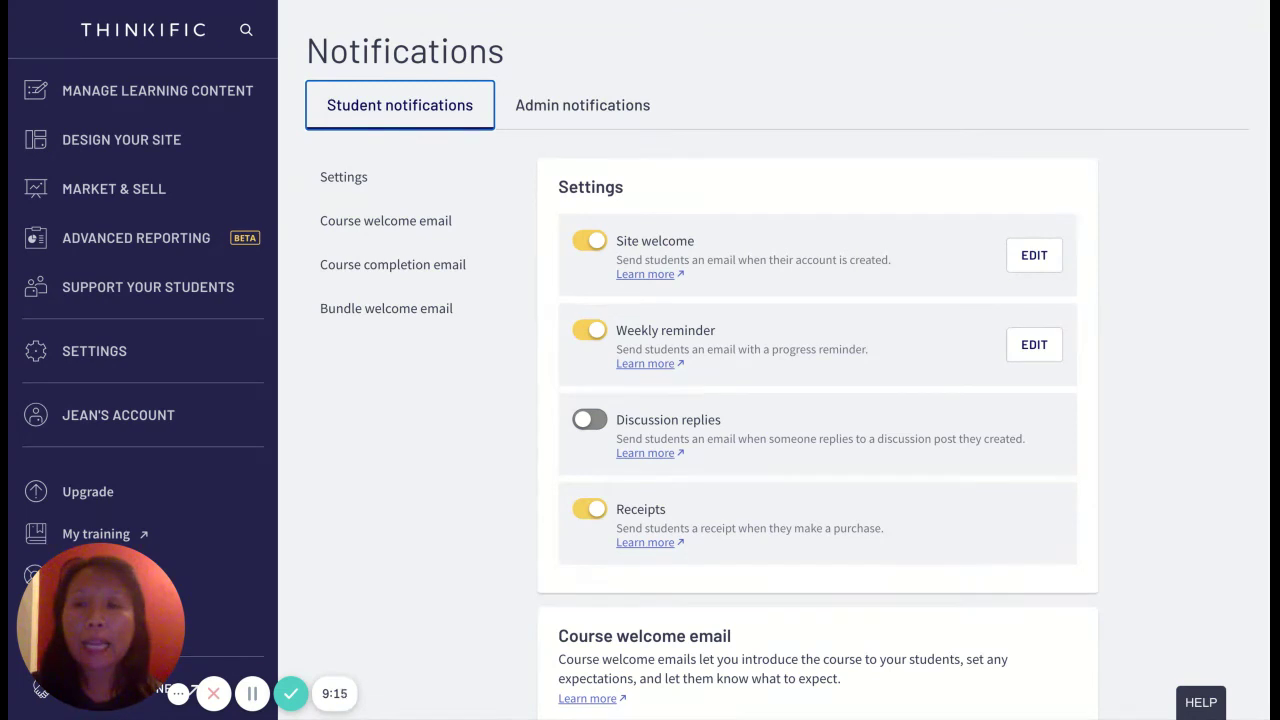
Open the general site settings and check the reply-to address in the Site emails section.
{"action": "left_click", "coordinate": [104, 358]}
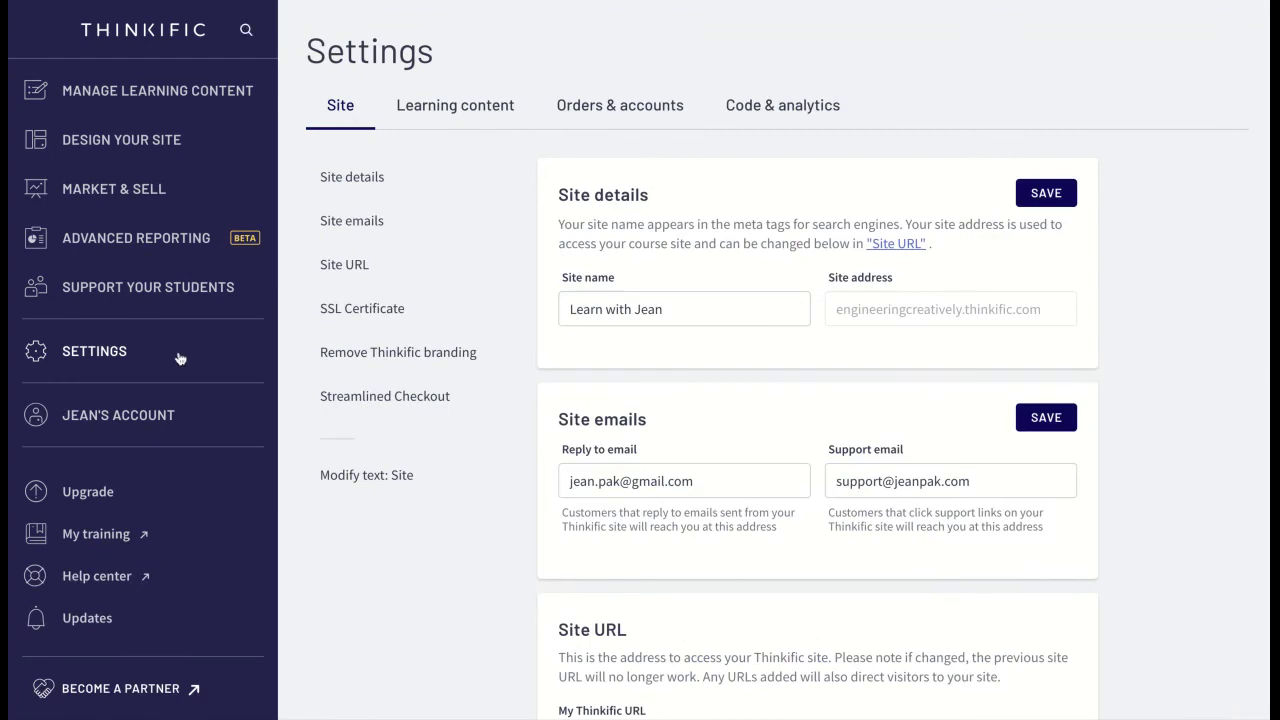
{"action": "scroll", "coordinate": [606, 382], "scroll_direction": "down", "scroll_amount": 1}
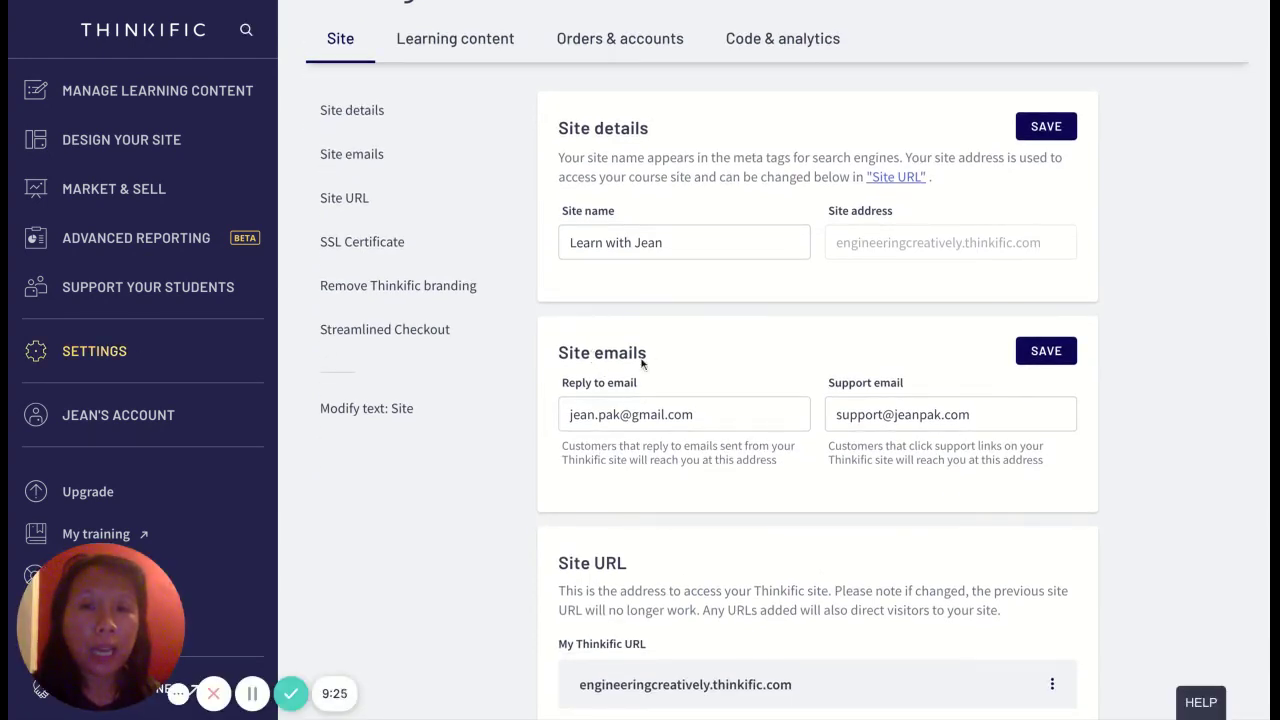
{"action": "left_click", "coordinate": [718, 424]}
{"action": "key", "text": "shift+Left"}
{"action": "key", "text": "shift+Left"}
{"action": "key", "text": "shift+Left"}
{"action": "key", "text": "shift+Left"}
{"action": "key", "text": "shift+Left"}
{"action": "key", "text": "shift+Left"}
{"action": "key", "text": "shift+Left"}
{"action": "key", "text": "shift+Left"}
{"action": "key", "text": "shift+Left"}
{"action": "key", "text": "shift+Left"}
{"action": "key", "text": "shift+Left"}
{"action": "key", "text": "shift+Left"}
{"action": "key", "text": "shift+Left"}
{"action": "key", "text": "shift+Left"}
{"action": "key", "text": "shift+Left"}
{"action": "key", "text": "shift+Left"}
{"action": "key", "text": "shift+Left"}
{"action": "key", "text": "shift+Left"}
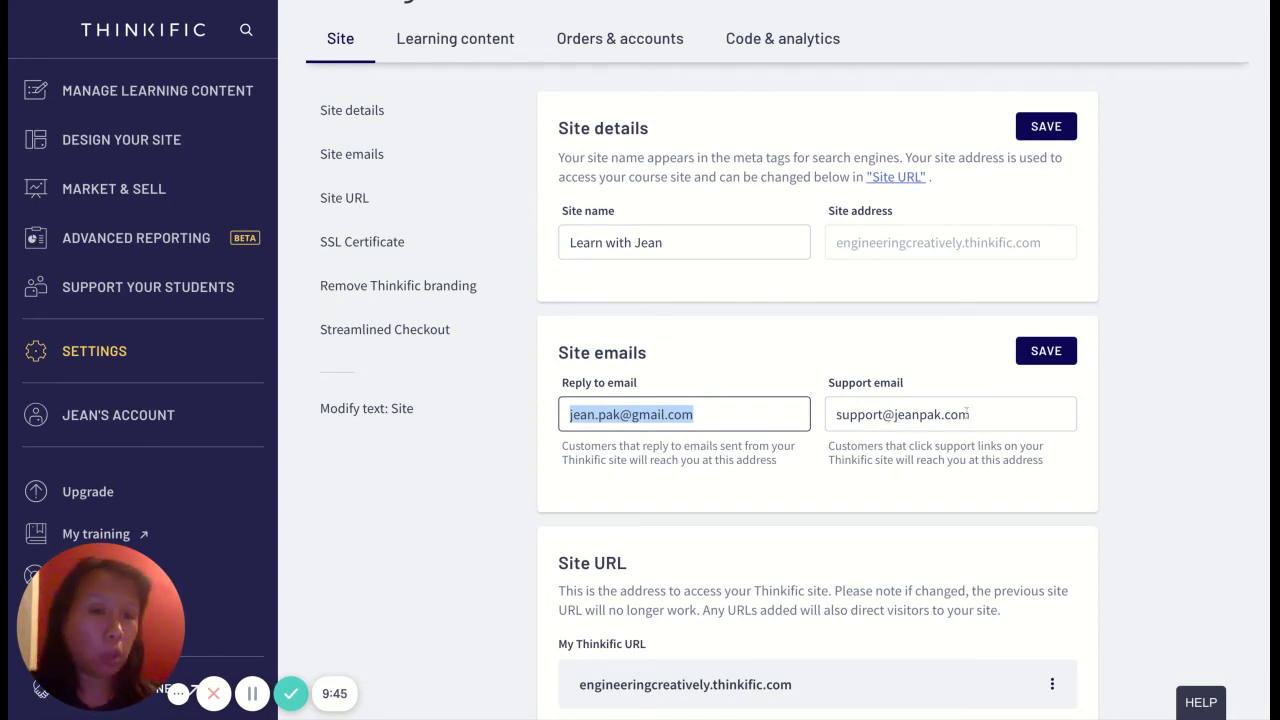
Compare the support email address with the reply-to email address in the Site emails section.
{"action": "left_click", "coordinate": [980, 416]}
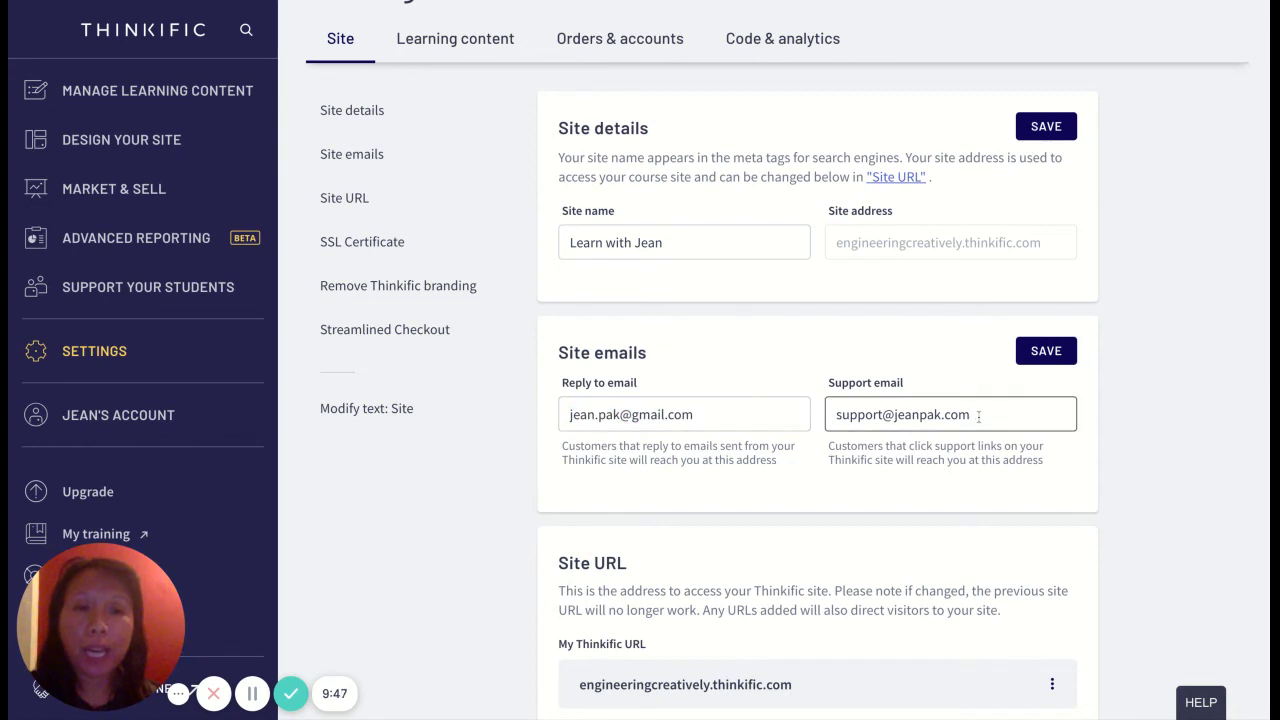
{"action": "left_click_drag", "start_coordinate": [995, 416], "coordinate": [848, 415]}
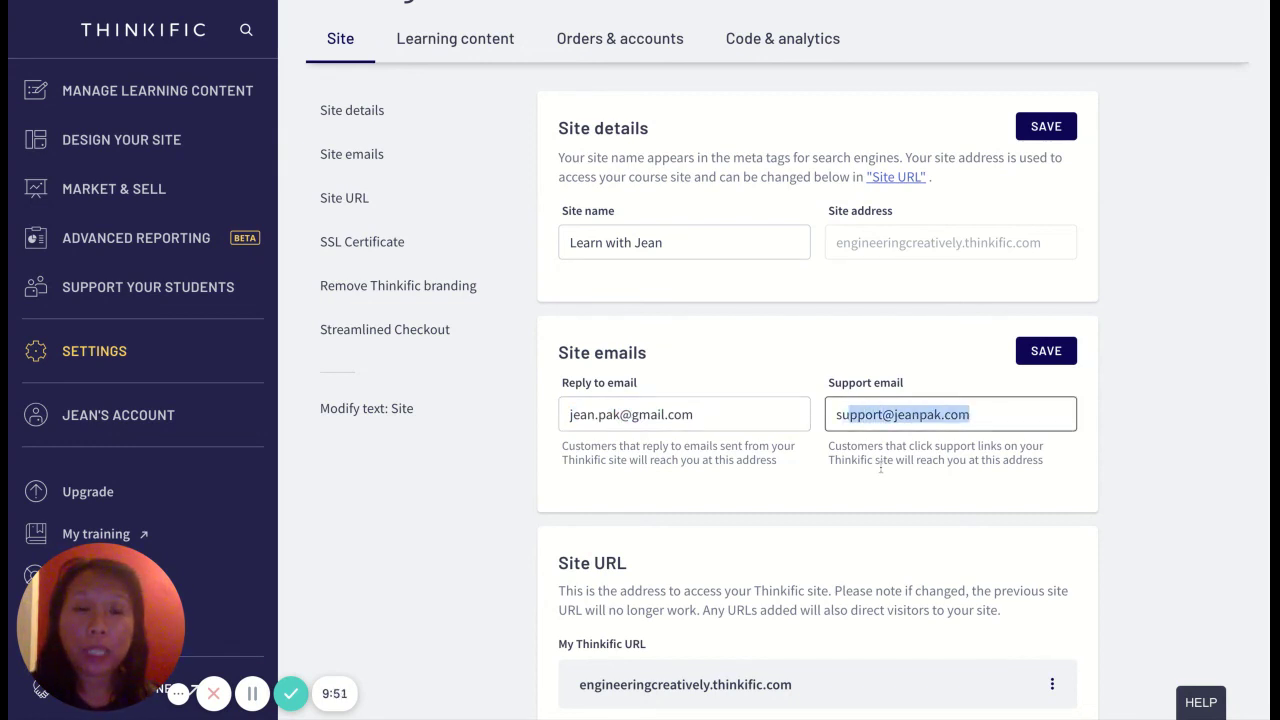
{"action": "left_click", "coordinate": [886, 420]}
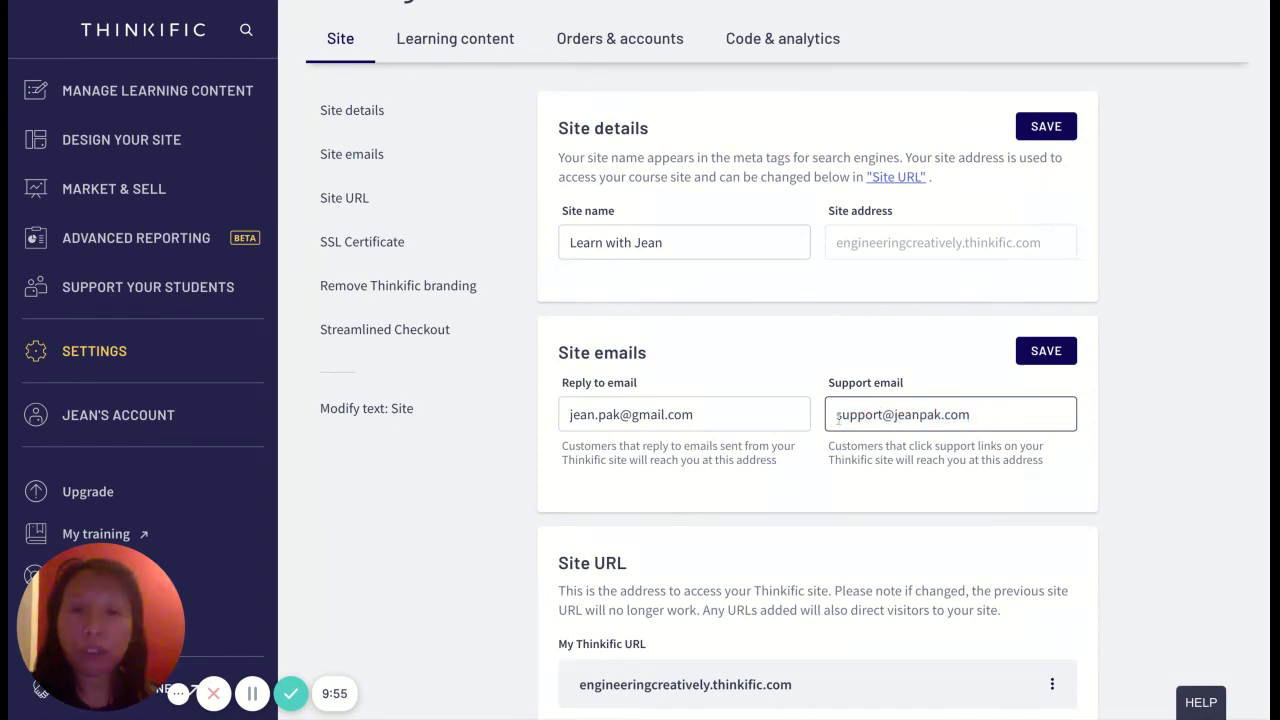
{"action": "triple_click", "coordinate": [742, 414]}
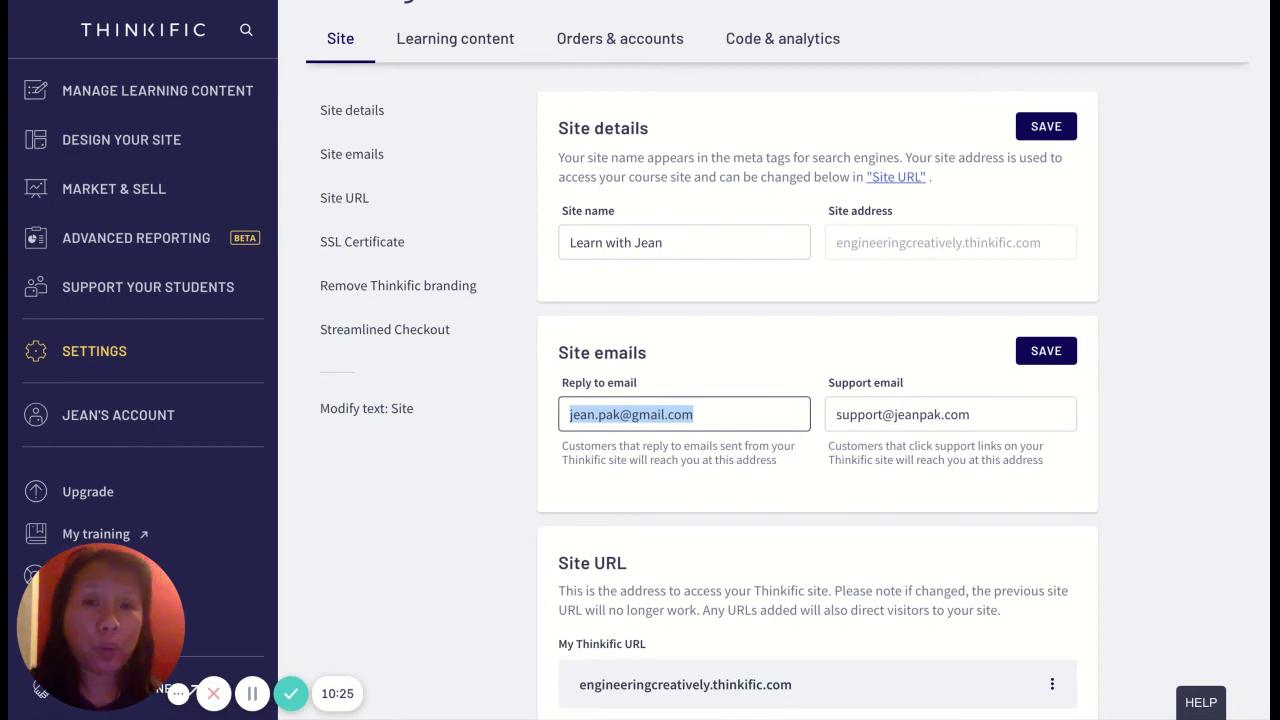
{"action": "key", "text": "Right"}
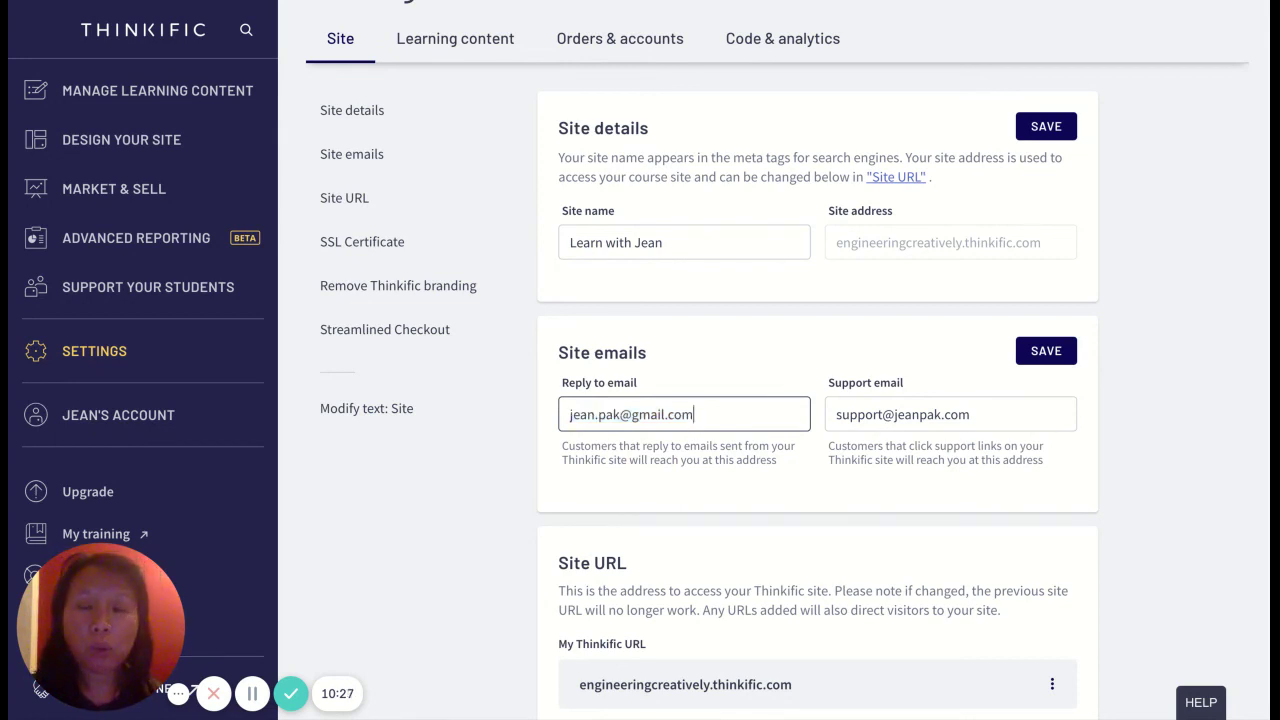
{"action": "triple_click", "coordinate": [569, 389]}
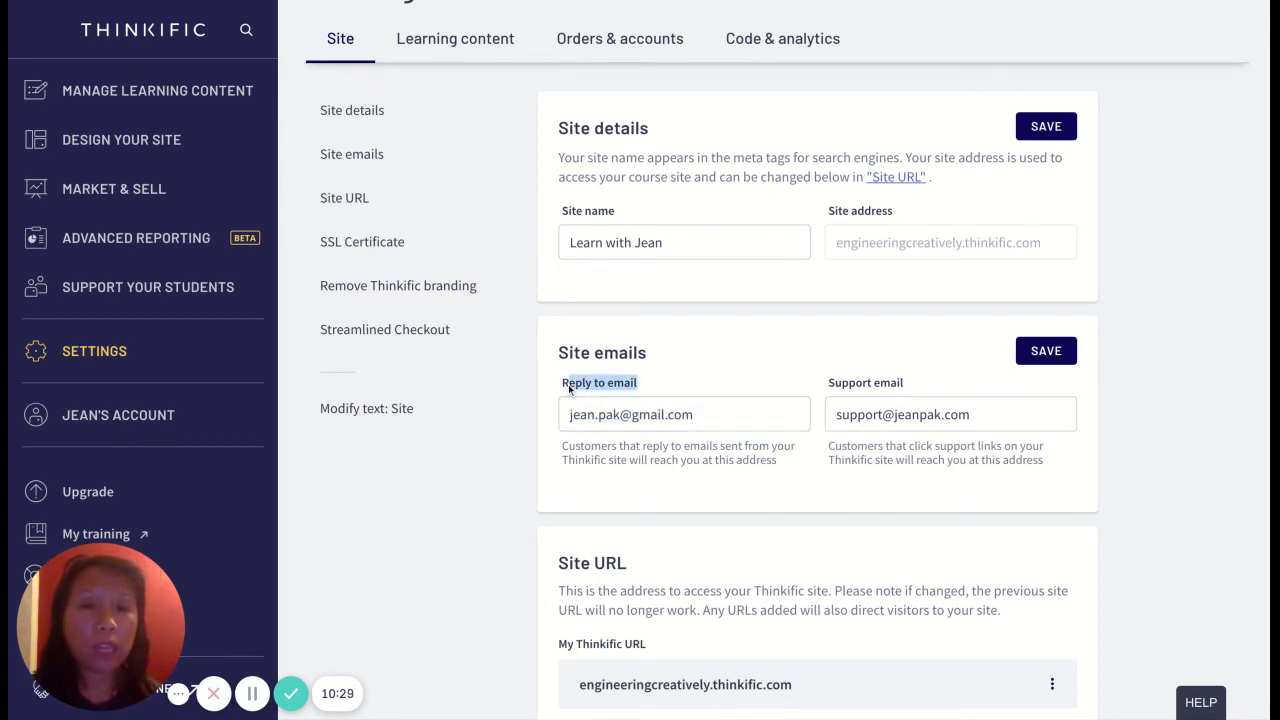